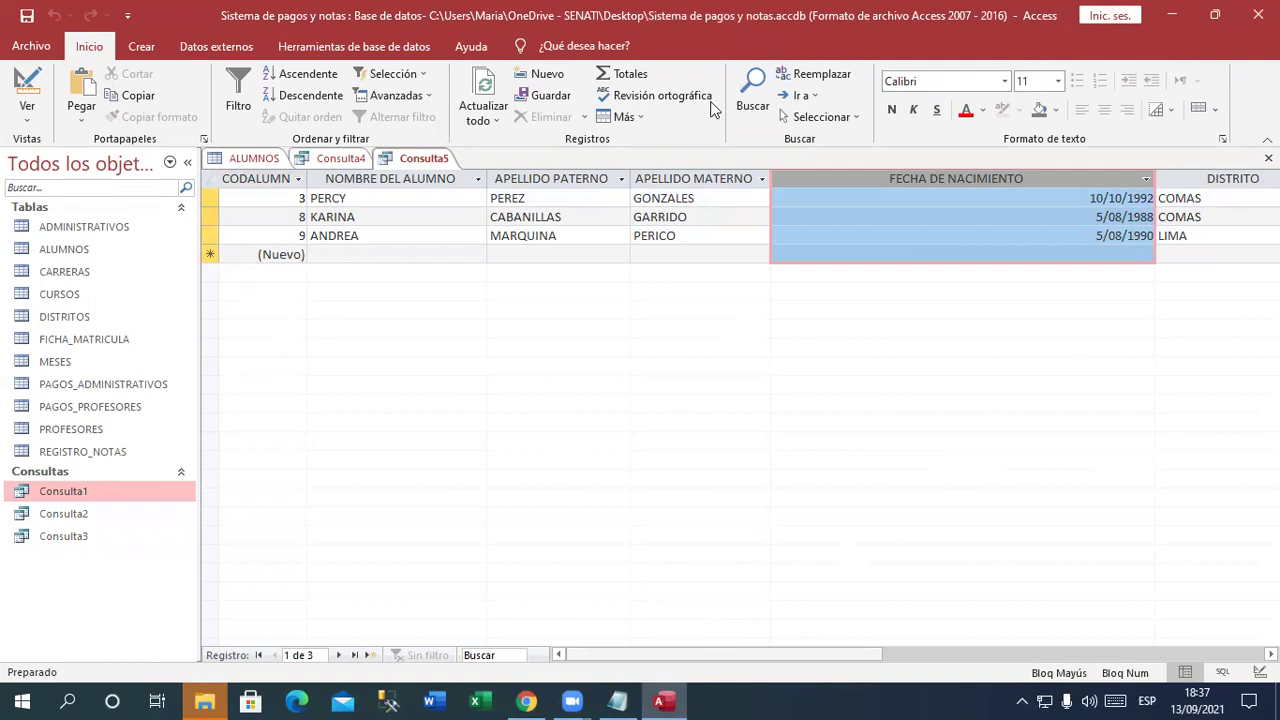
Switch to Notepad and add the heading "Consultas de campo calculado" underlined with a row of dashes below exercise 5
key(alt+Tab)
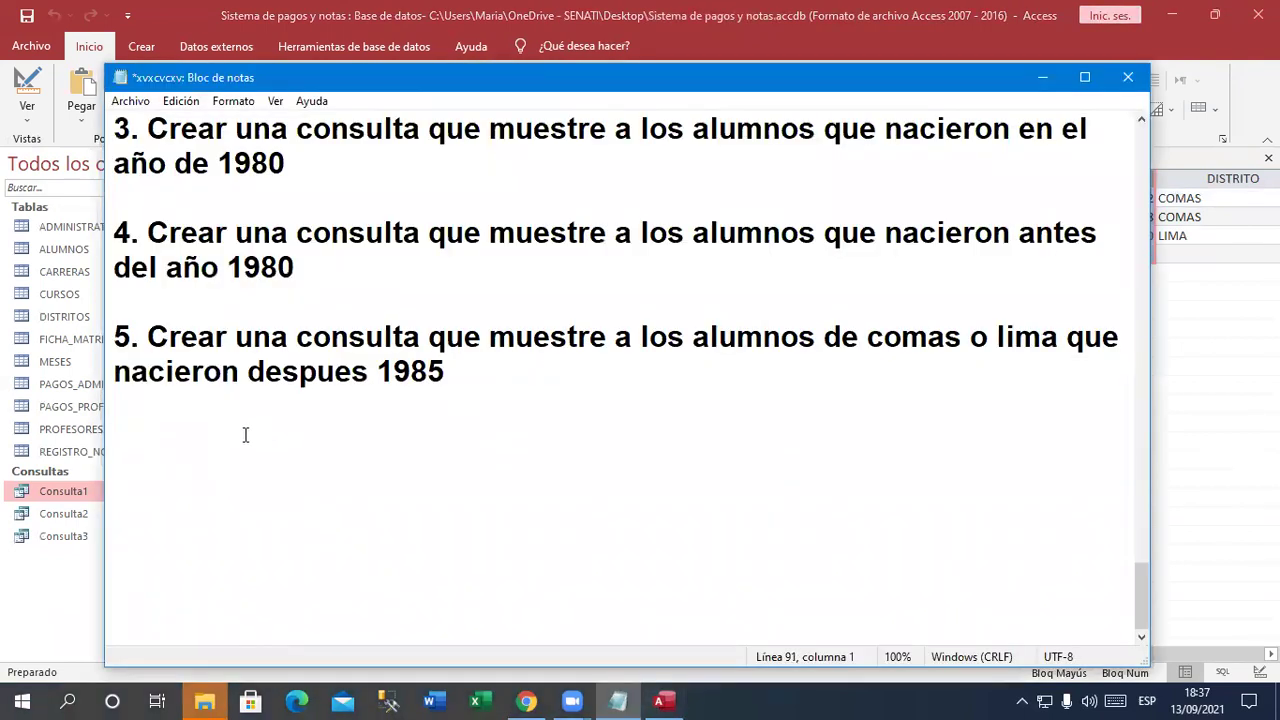
text(Consulk)
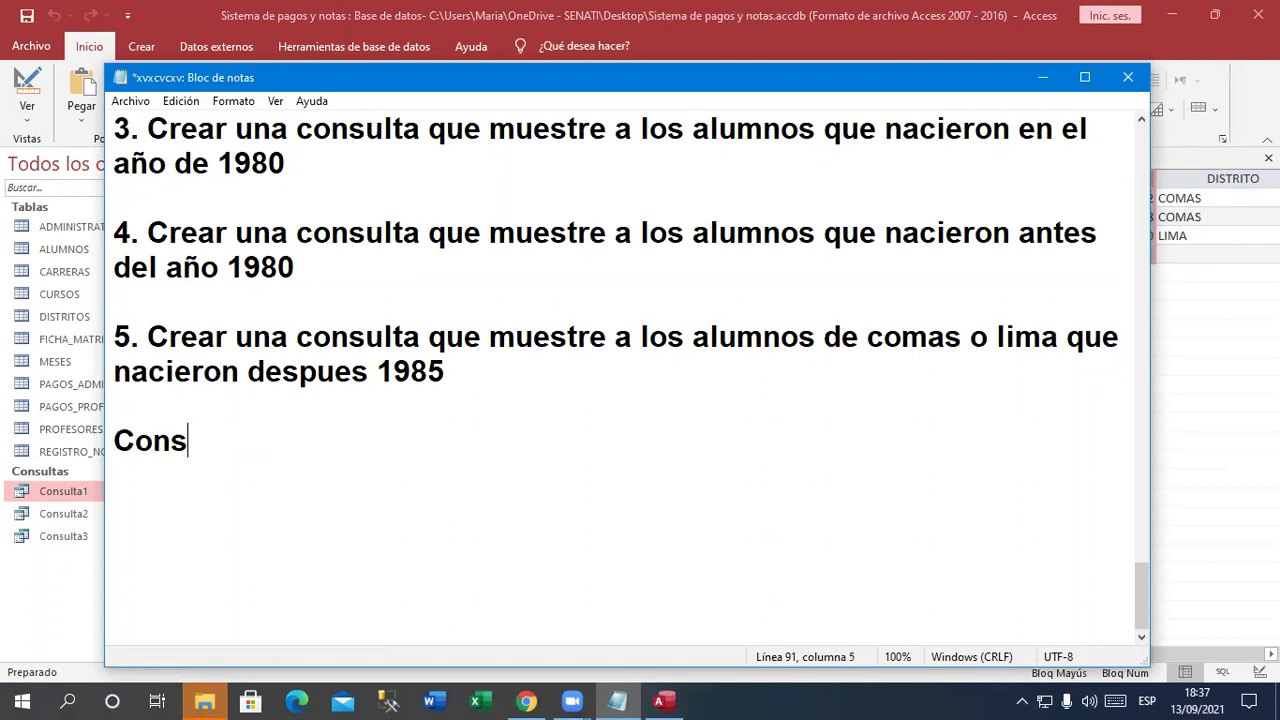
key(BackSpace)
key(BackSpace)
text(ltas de camp)
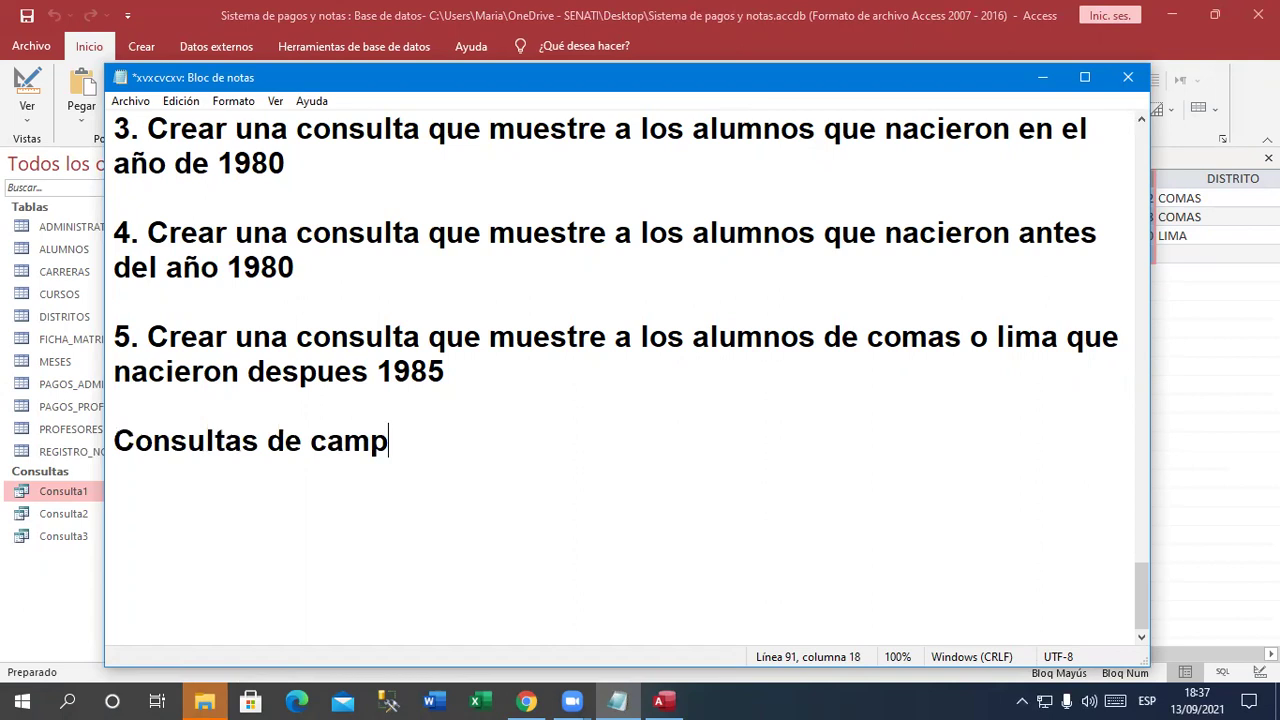
text(o calculado)
key(Return)
text(--------------------)
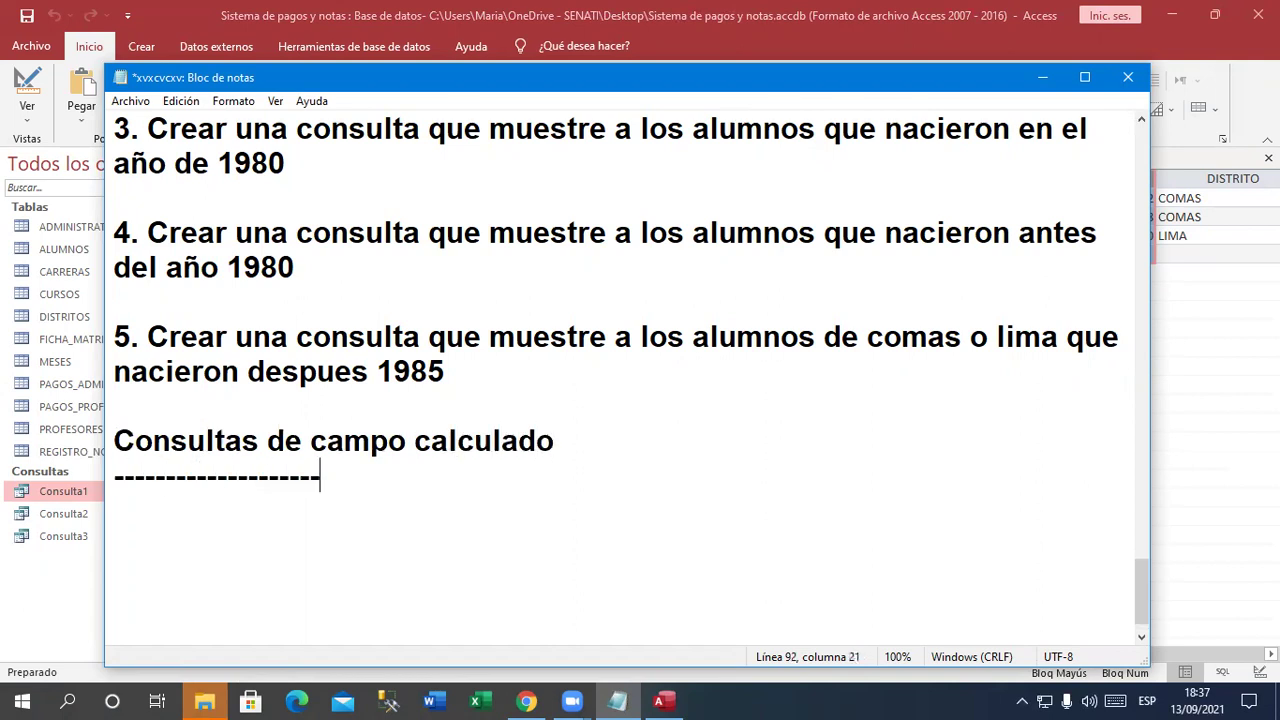
text(----------------------)
key(Return)
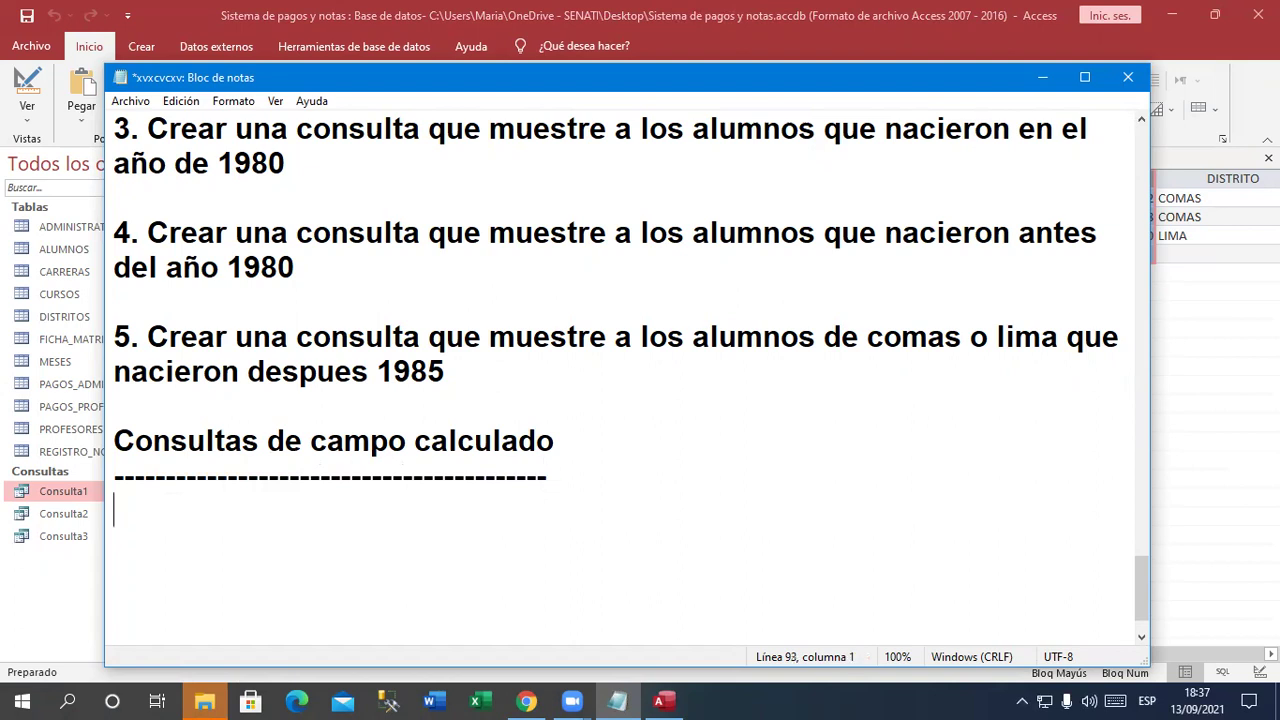
Write exercise 6 under the heading: "6.Crear un cosnulta que calcule la edad de los alumnos"
text(Crear un)
click(113, 510)
text(6.)
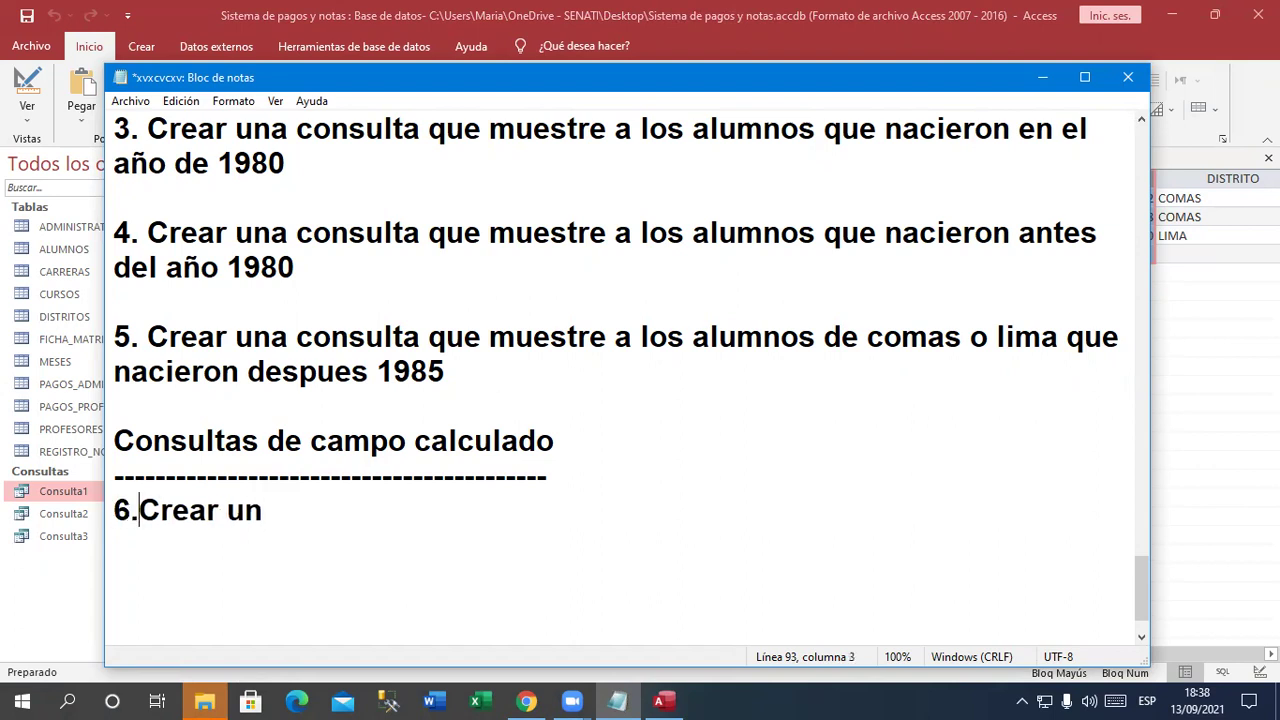
click(263, 510)
text(cosnulta que calcule )
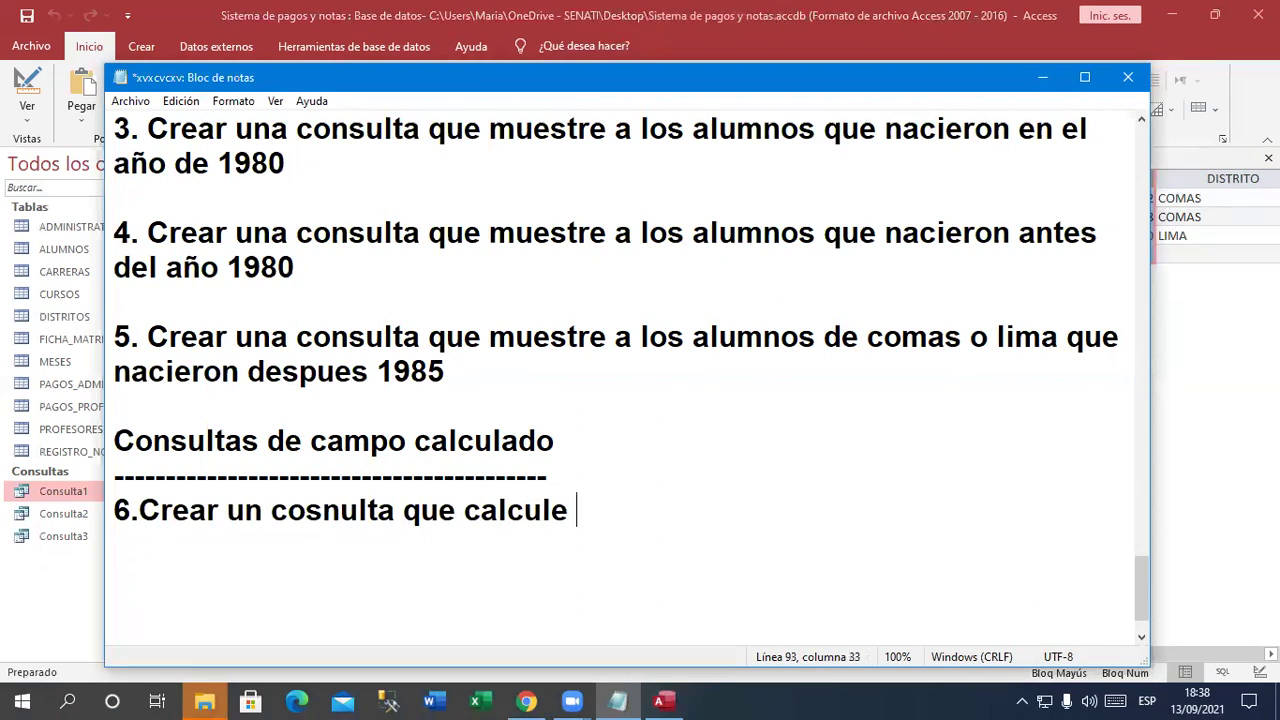
text(la edad de los alumnos)
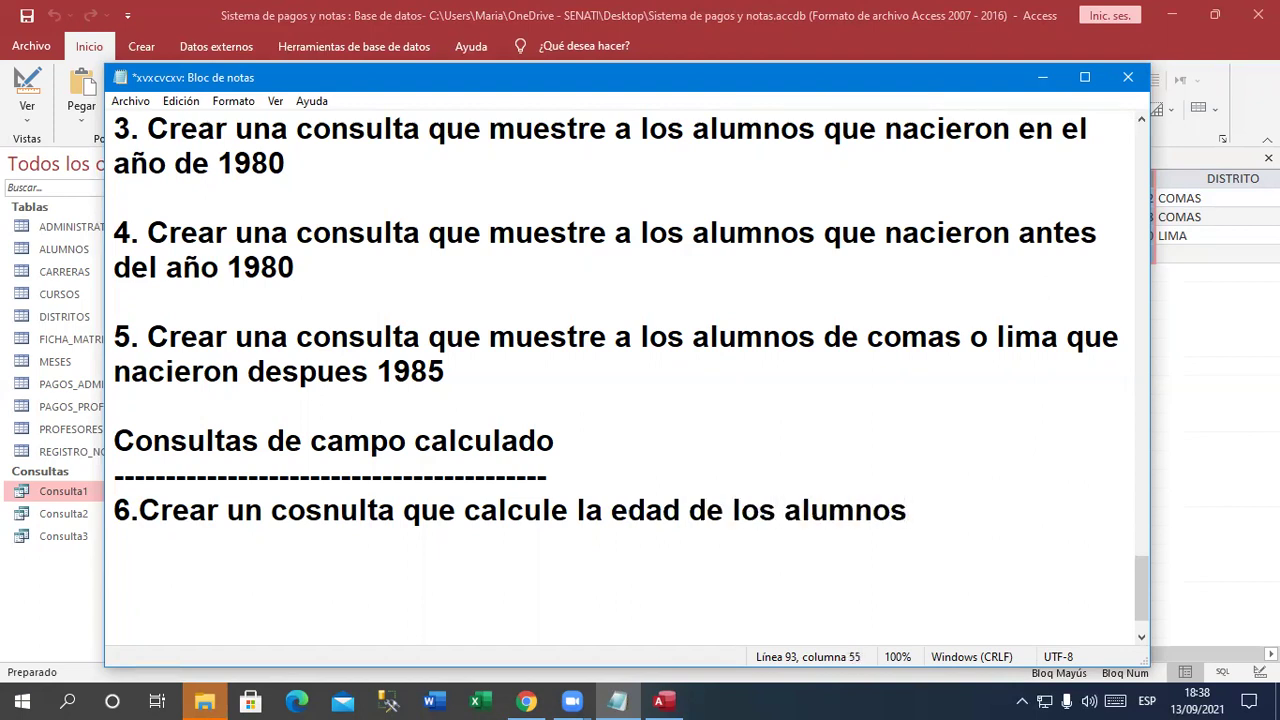
Switch to Access and create a new query in Design view based on the ALUMNOS table
click(588, 9)
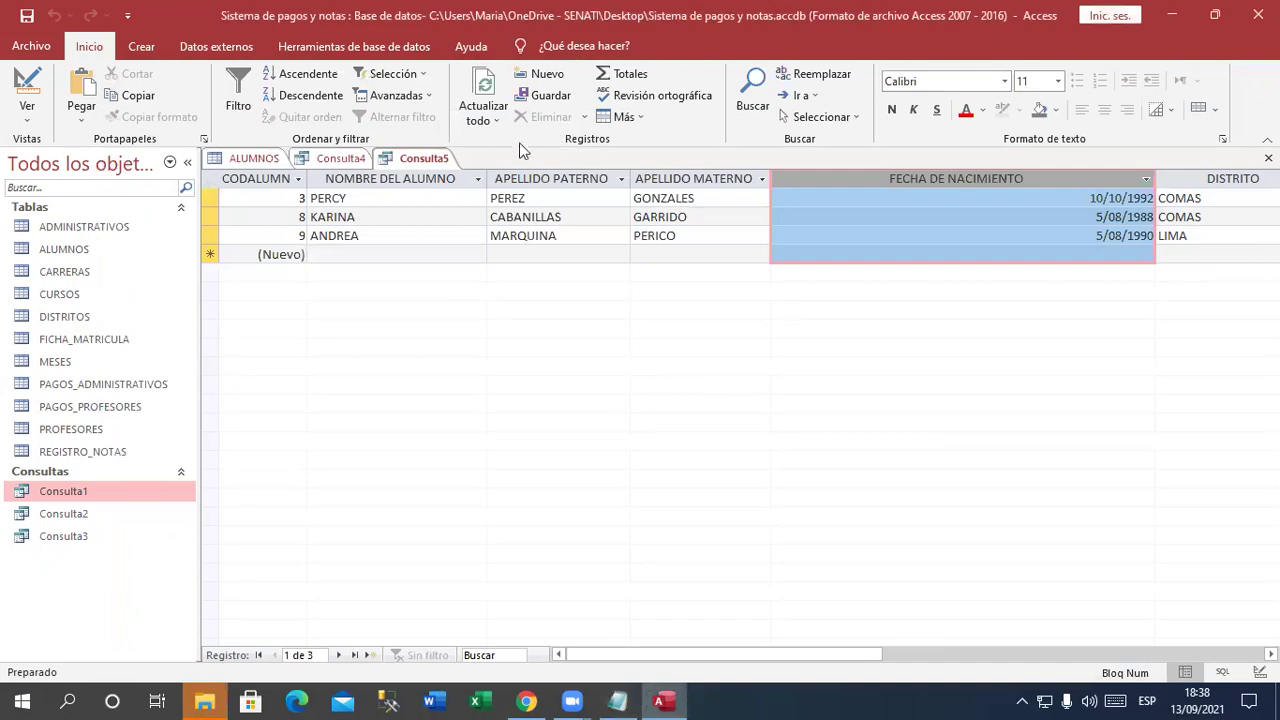
click(141, 50)
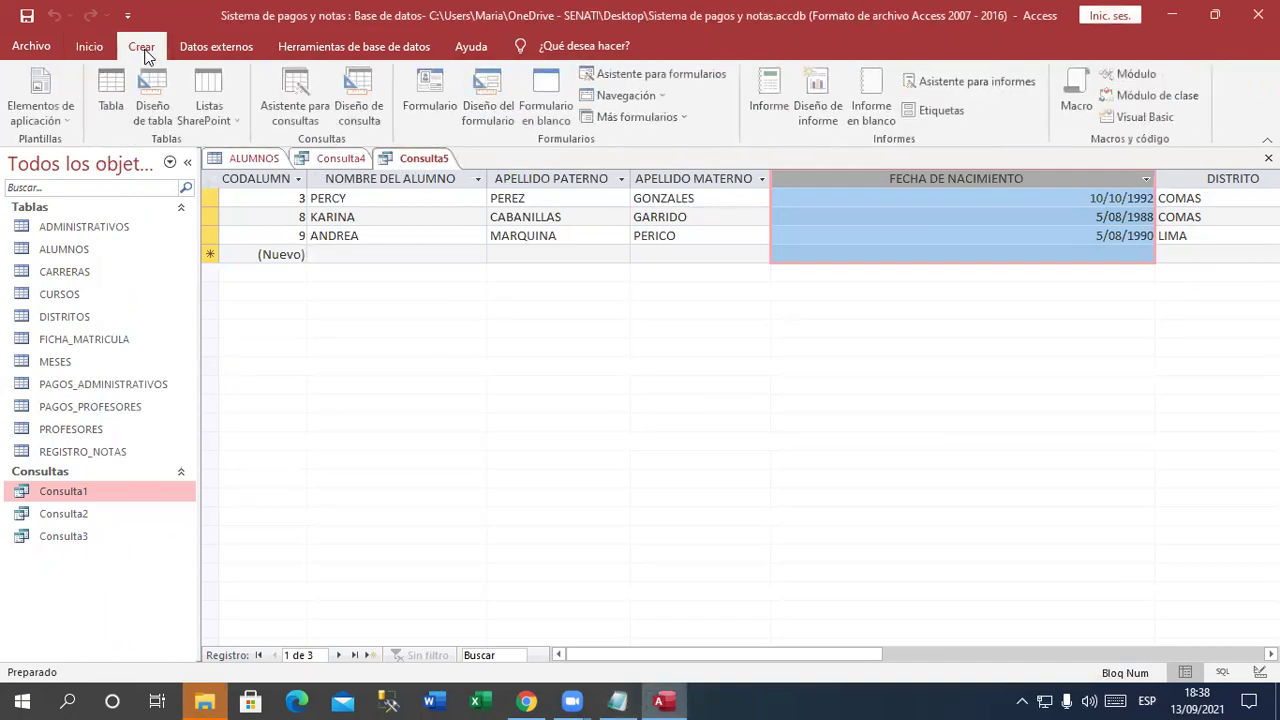
click(357, 110)
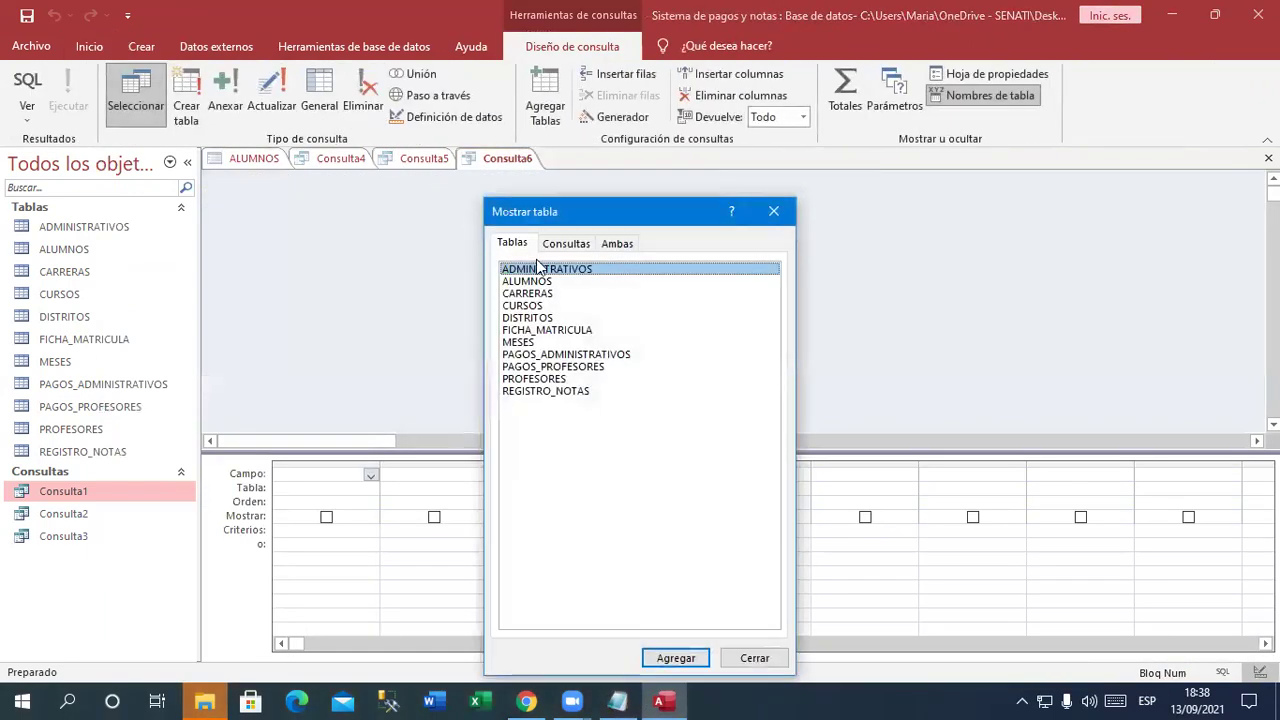
double_click(560, 282)
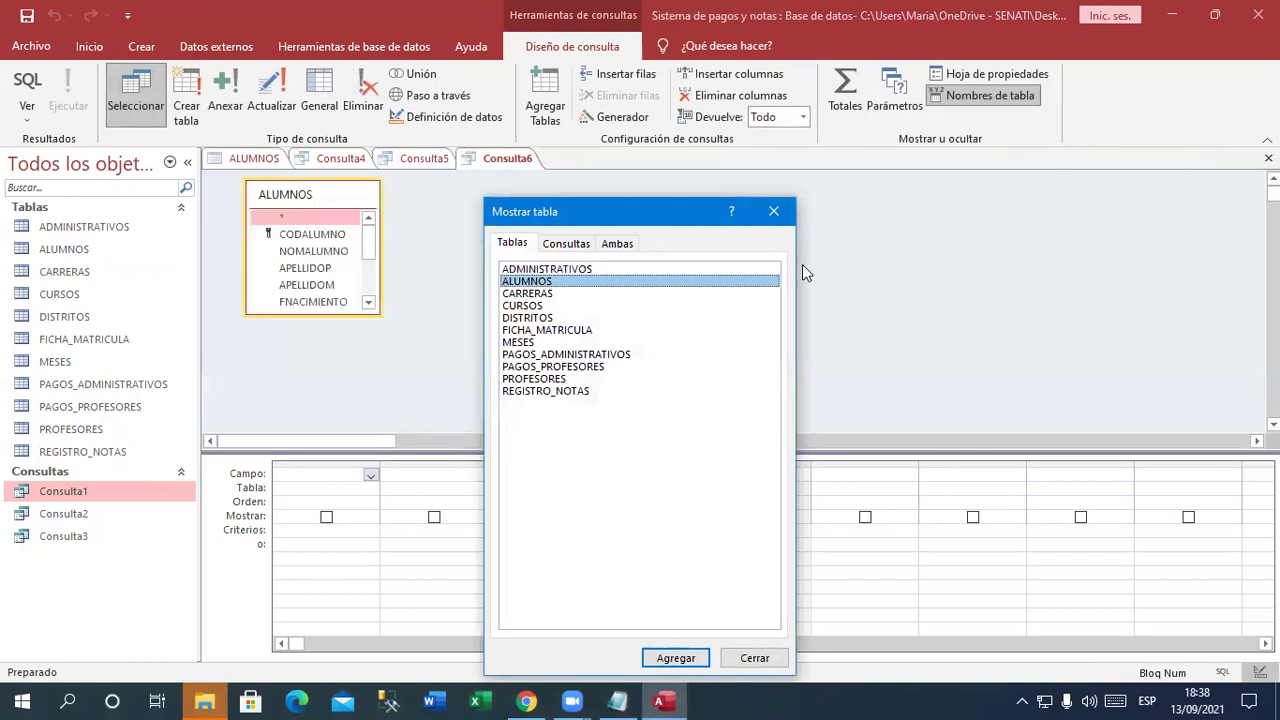
click(775, 213)
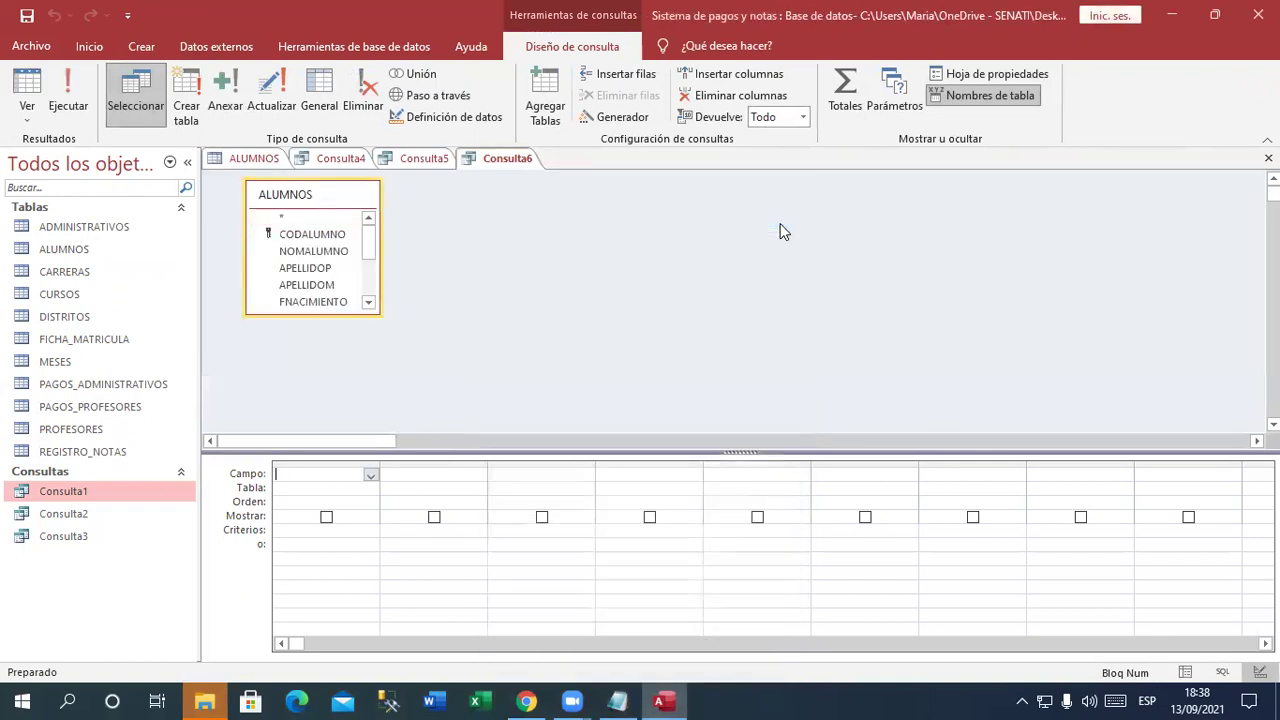
Add the ALUMNOS fields CODALUMNO, NOMALUMNO, APELLIDOP, APELLIDOM, FNACIMIENTO, DISTRITO, DIRECCION, TELEFONO and EMAIL to the query grid
double_click(312, 236)
double_click(312, 253)
double_click(305, 268)
double_click(308, 285)
double_click(318, 302)
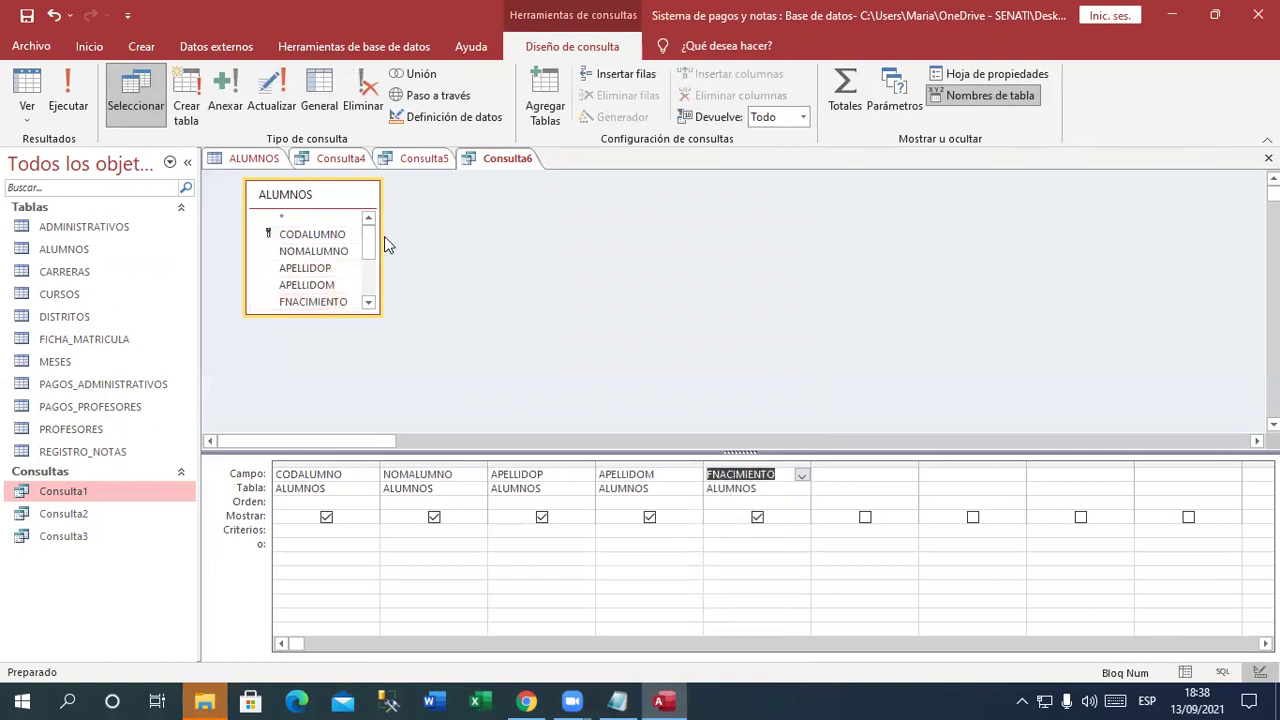
scroll(373, 242, down, 2)
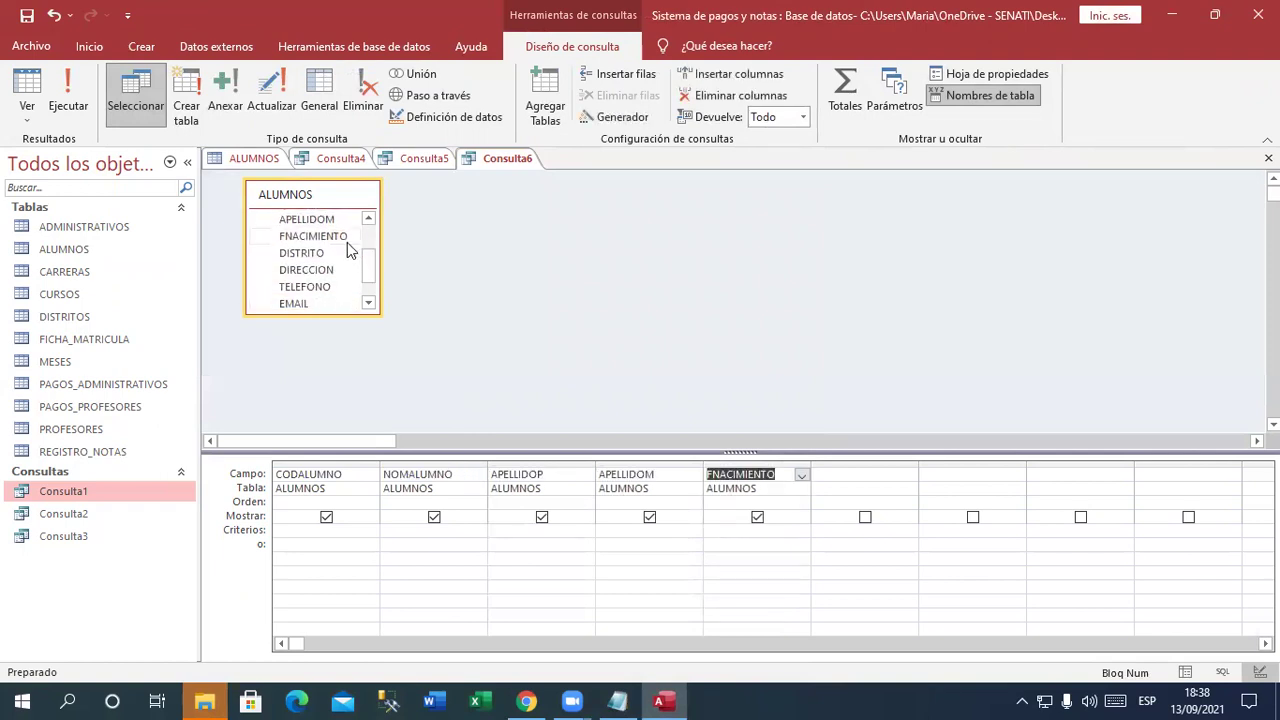
double_click(305, 254)
double_click(318, 273)
double_click(314, 288)
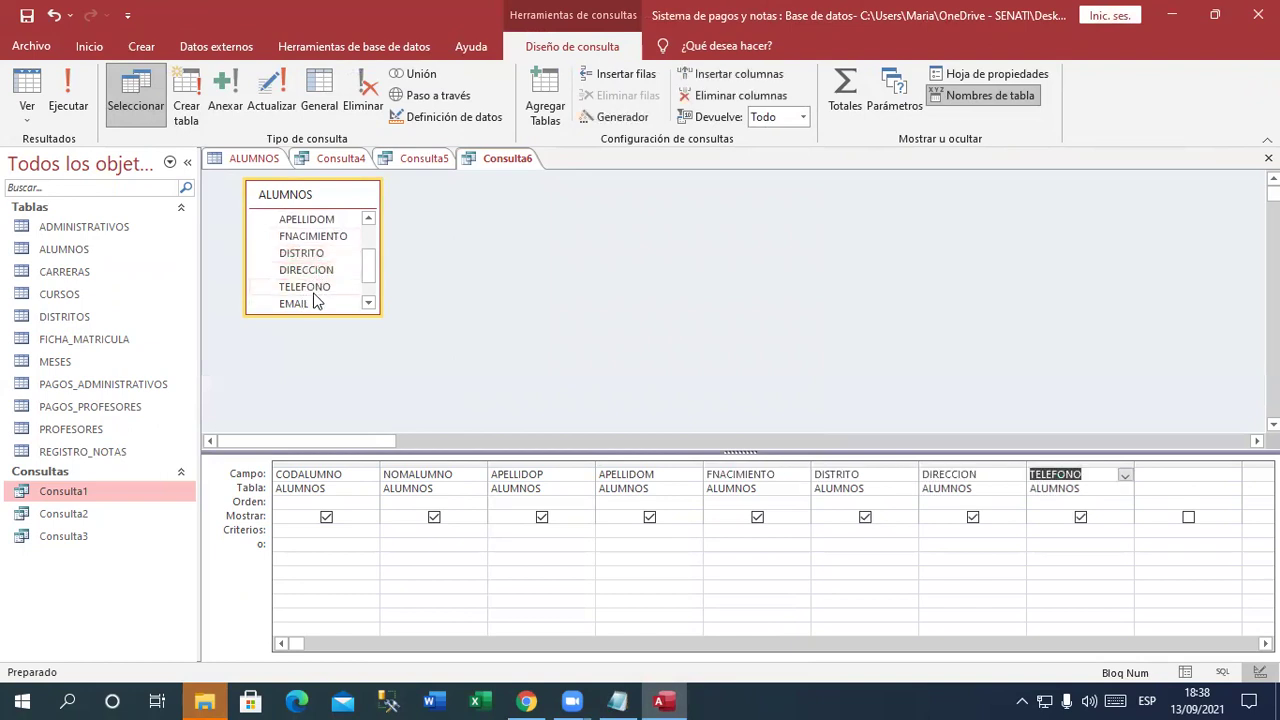
double_click(312, 303)
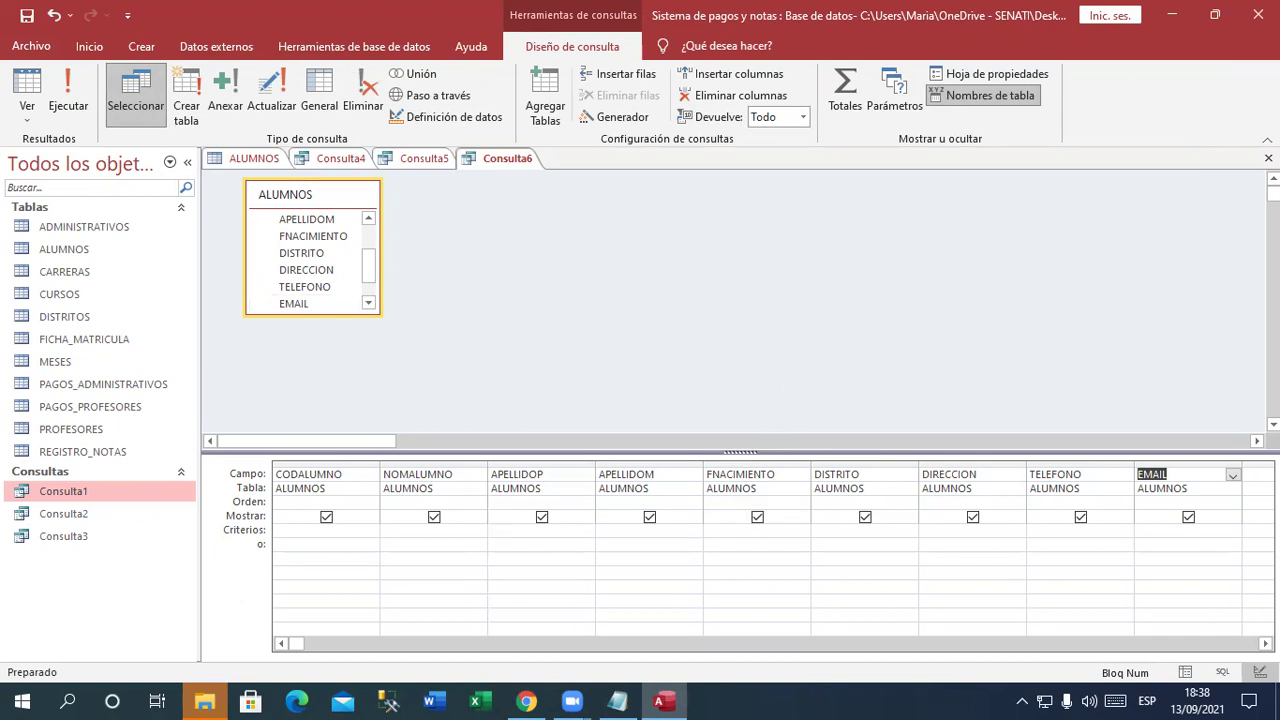
Widen the empty grid column after EMAIL and check the exercise 6 wording in Notepad
scroll(1201, 613, right, 6)
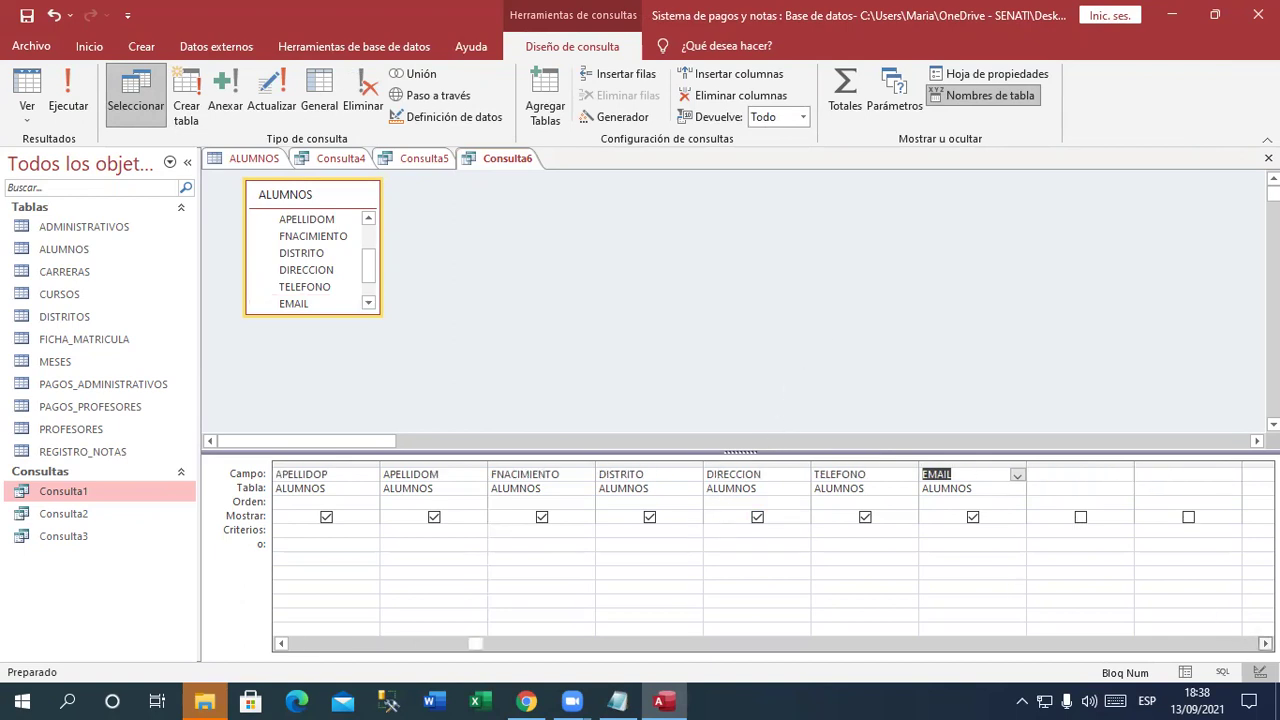
drag(703, 462, 917, 466)
click(754, 476)
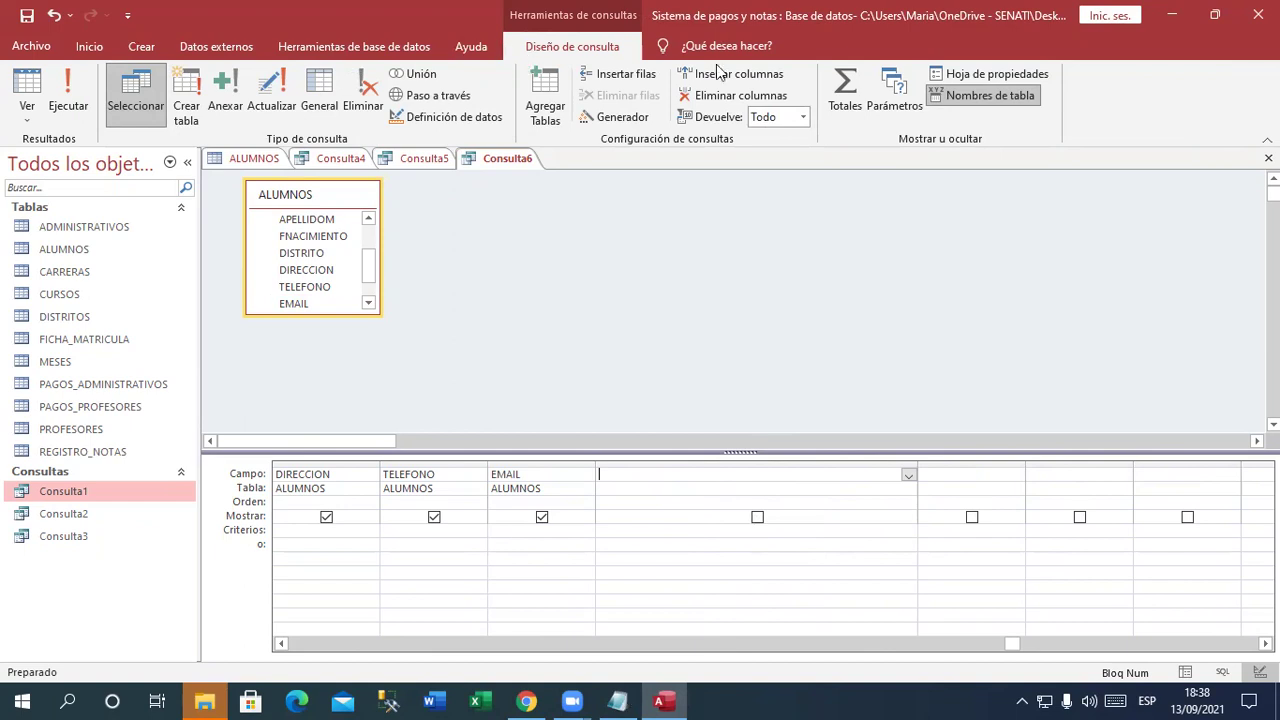
key(alt+Tab)
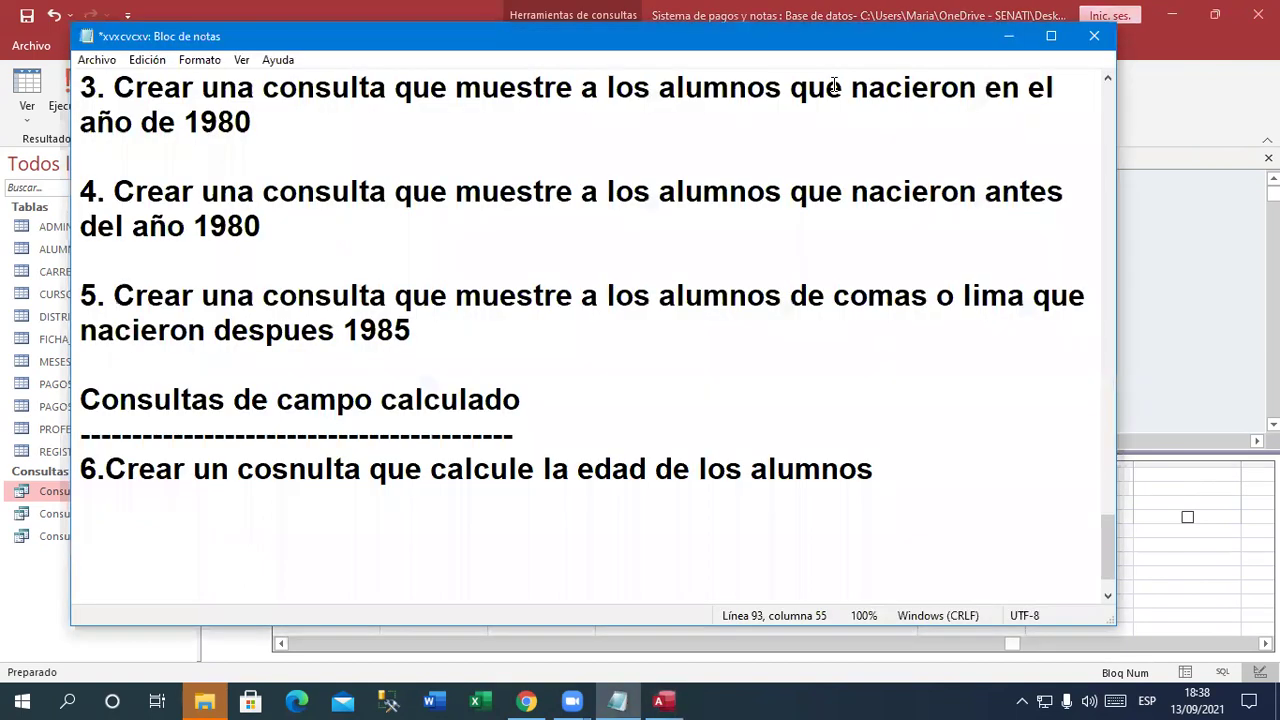
click(1009, 36)
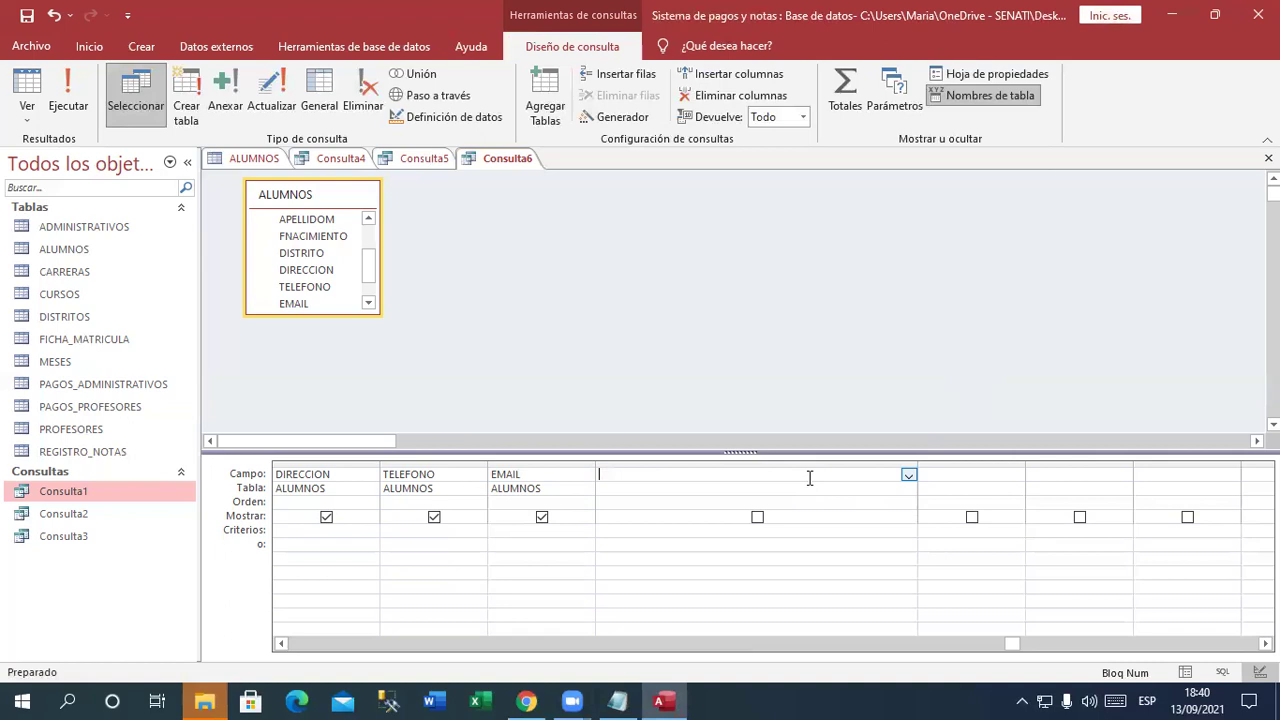
Enter the calculated field EDAD: AÑO(FECHA())-AÑO([FNACIMIENTO]) in the widened column after EMAIL
text(edad)
key(BackSpace)
key(BackSpace)
key(BackSpace)
key(BackSpace)
key(Caps_Lock)
text(EDAD:)
text(AÑO(FE)
text(C)
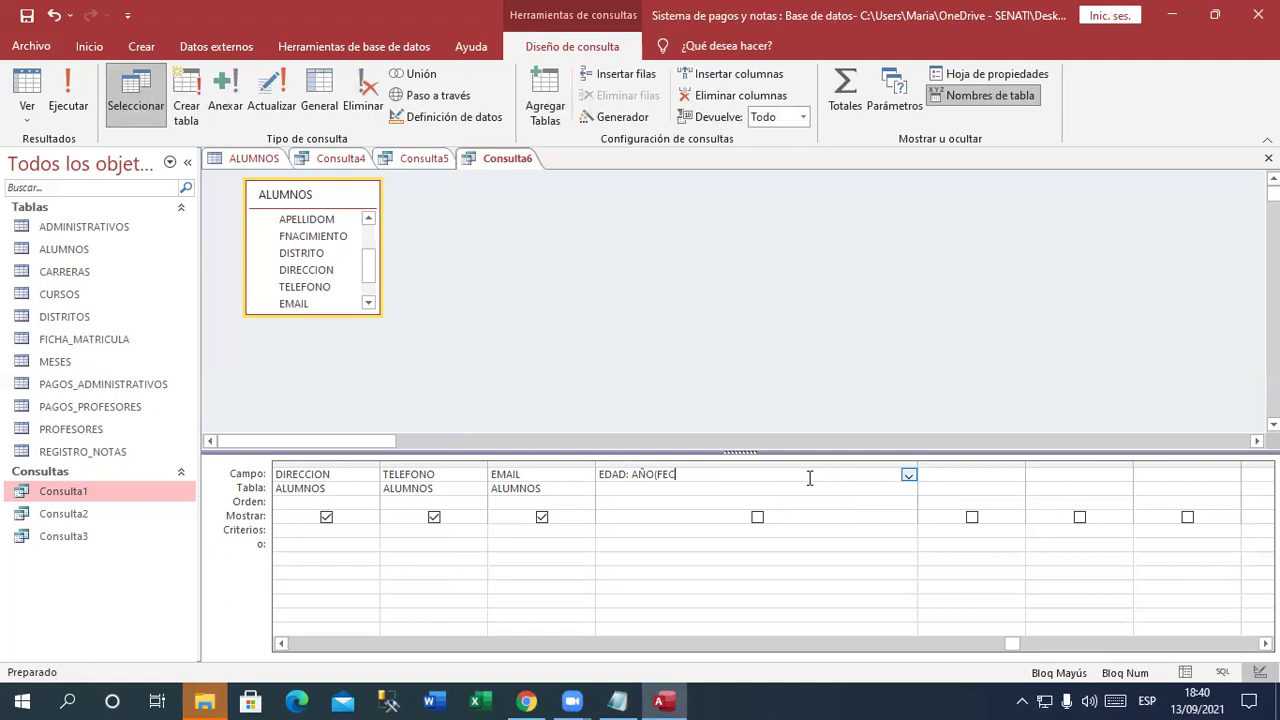
text(HA())-AÑO()
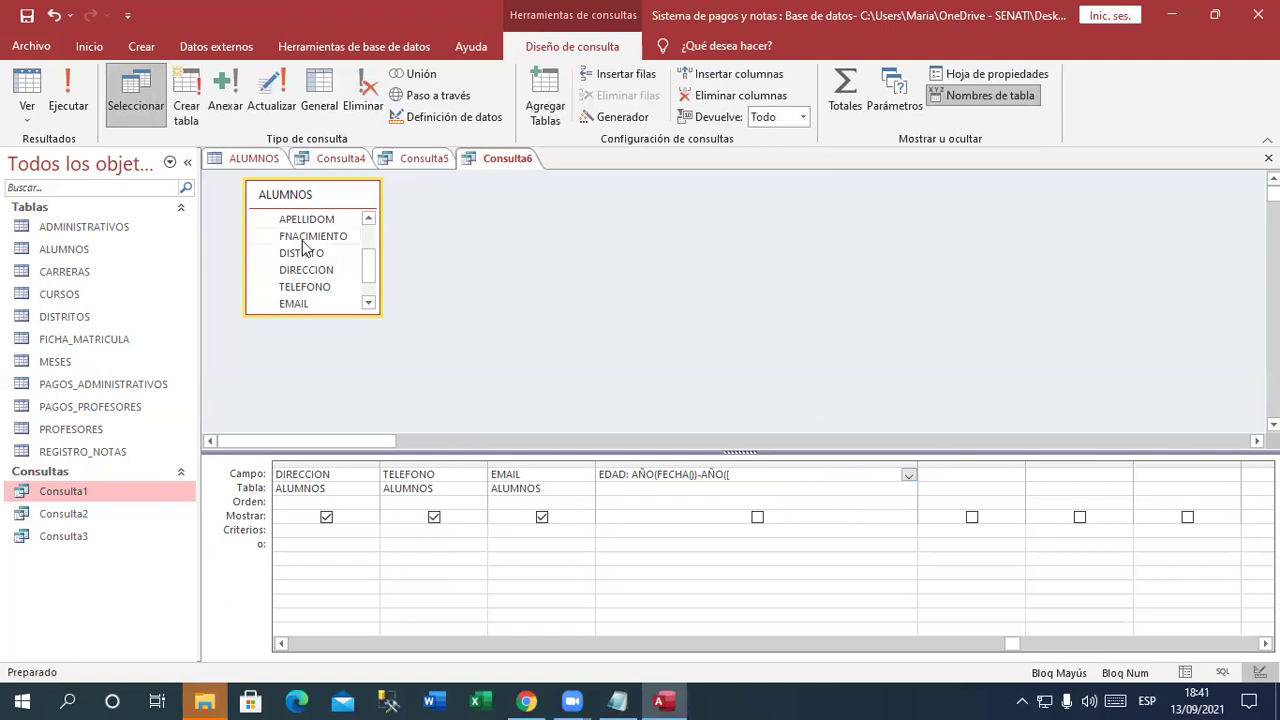
text([FNACIMIENTO])
key(Return)
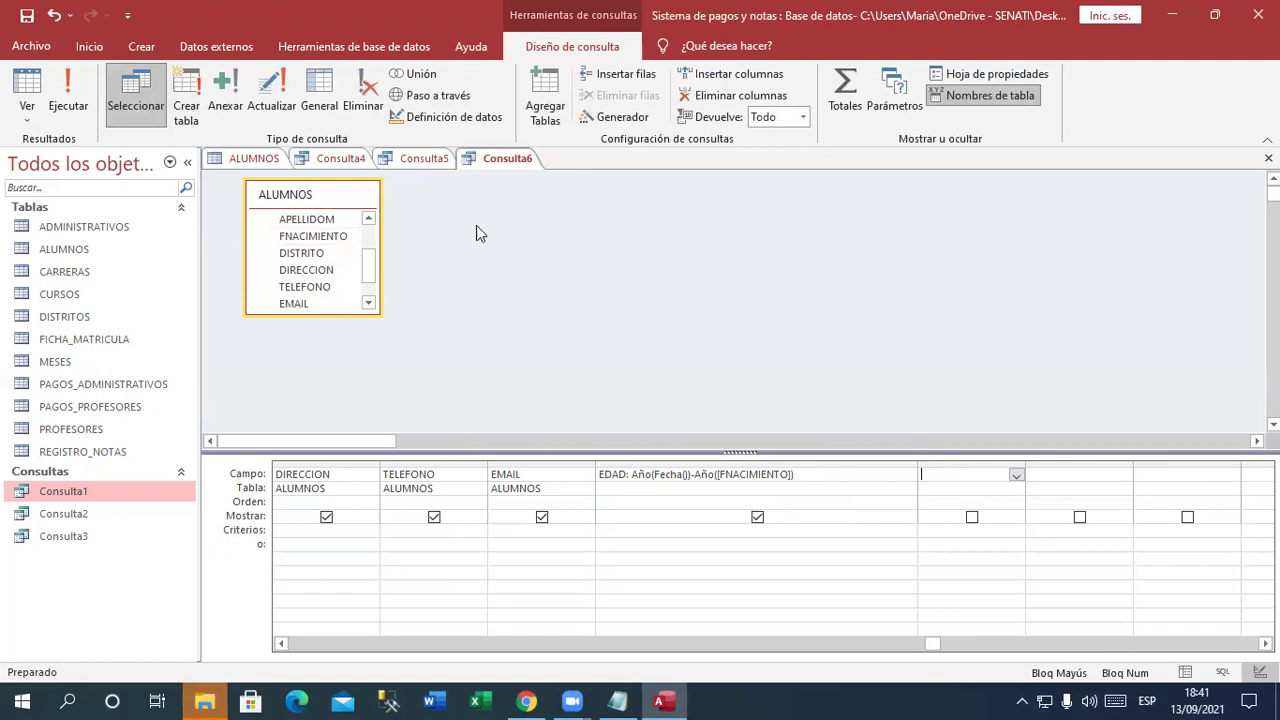
Run the query, examine the calculated EDAD column, and return to Design view
click(64, 95)
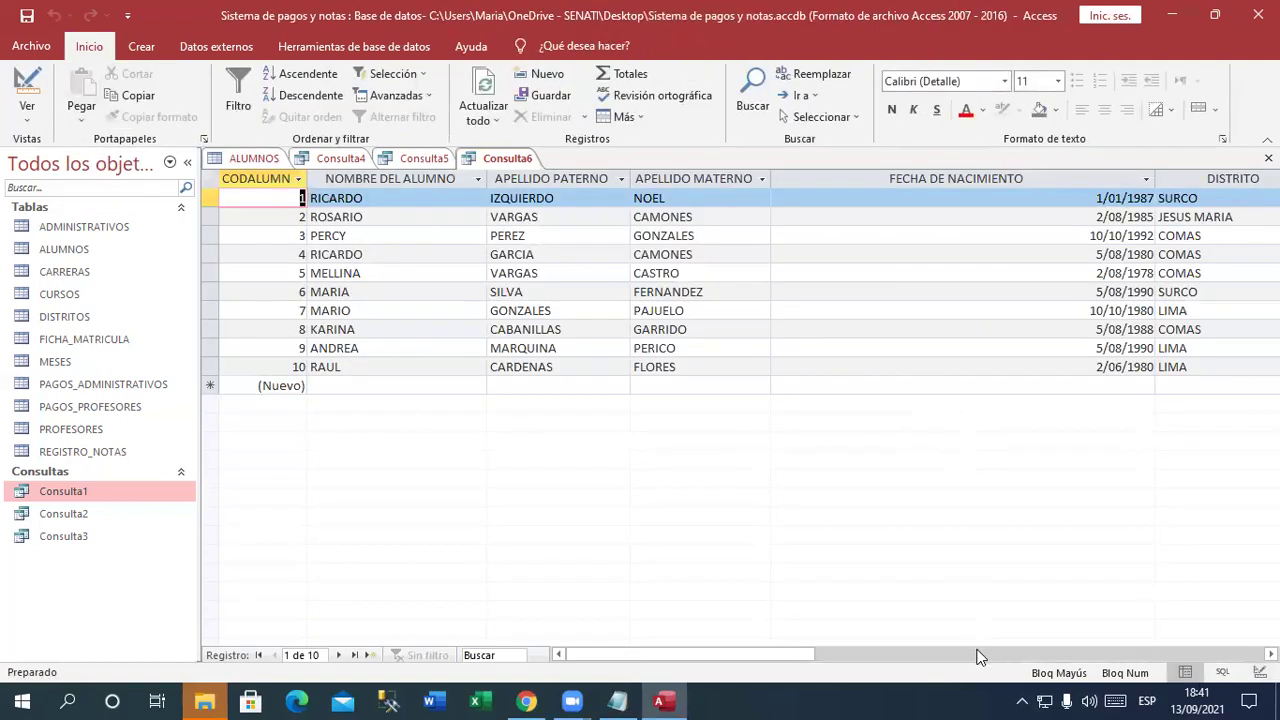
scroll(750, 650, right, 6)
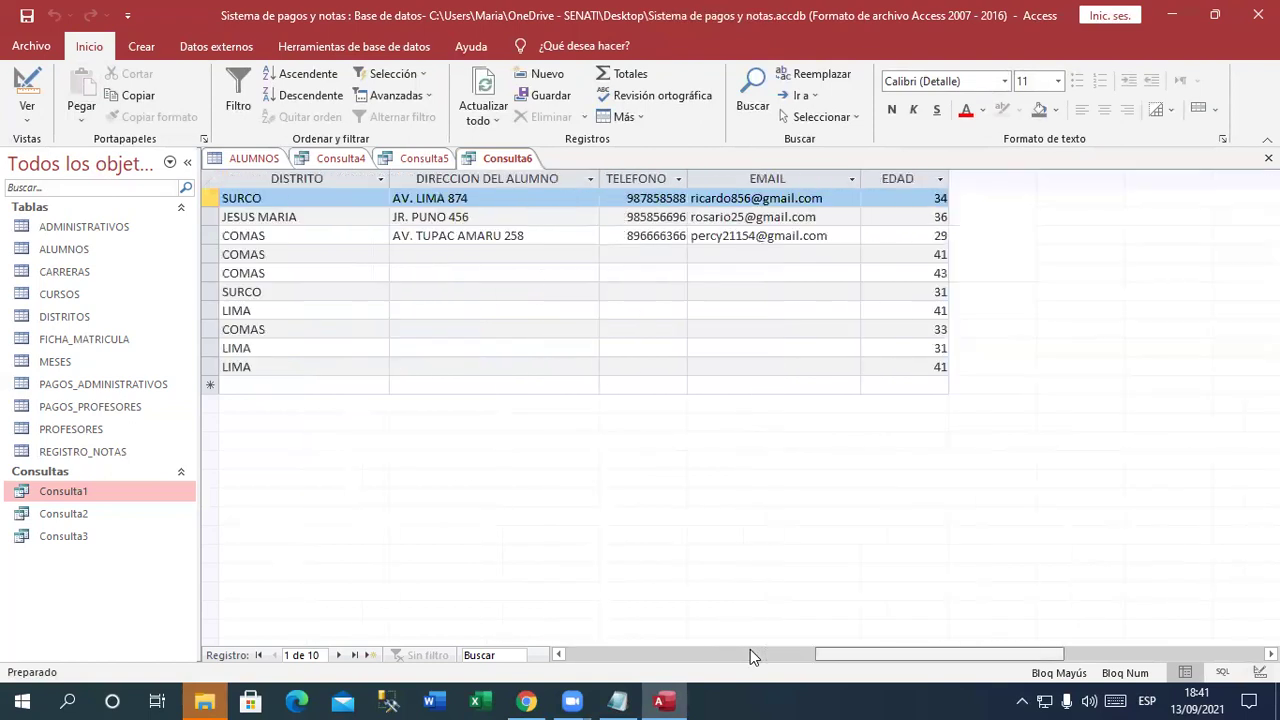
click(738, 176)
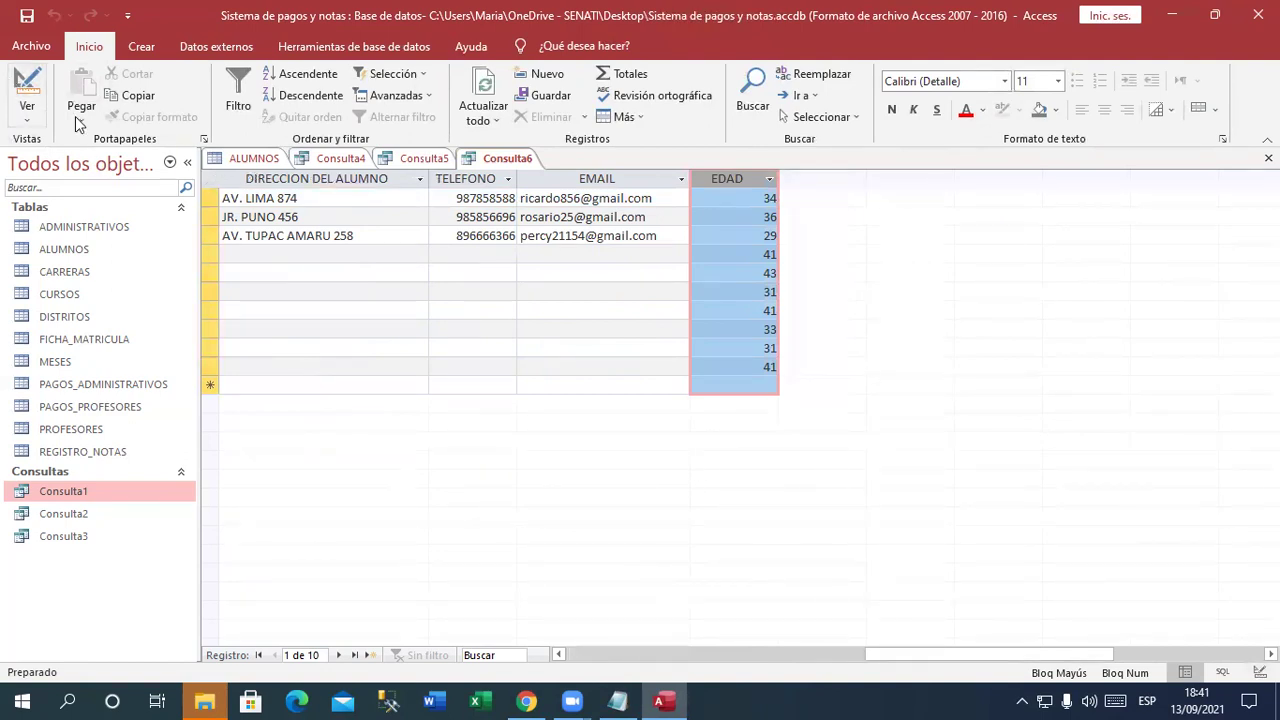
click(27, 116)
click(85, 229)
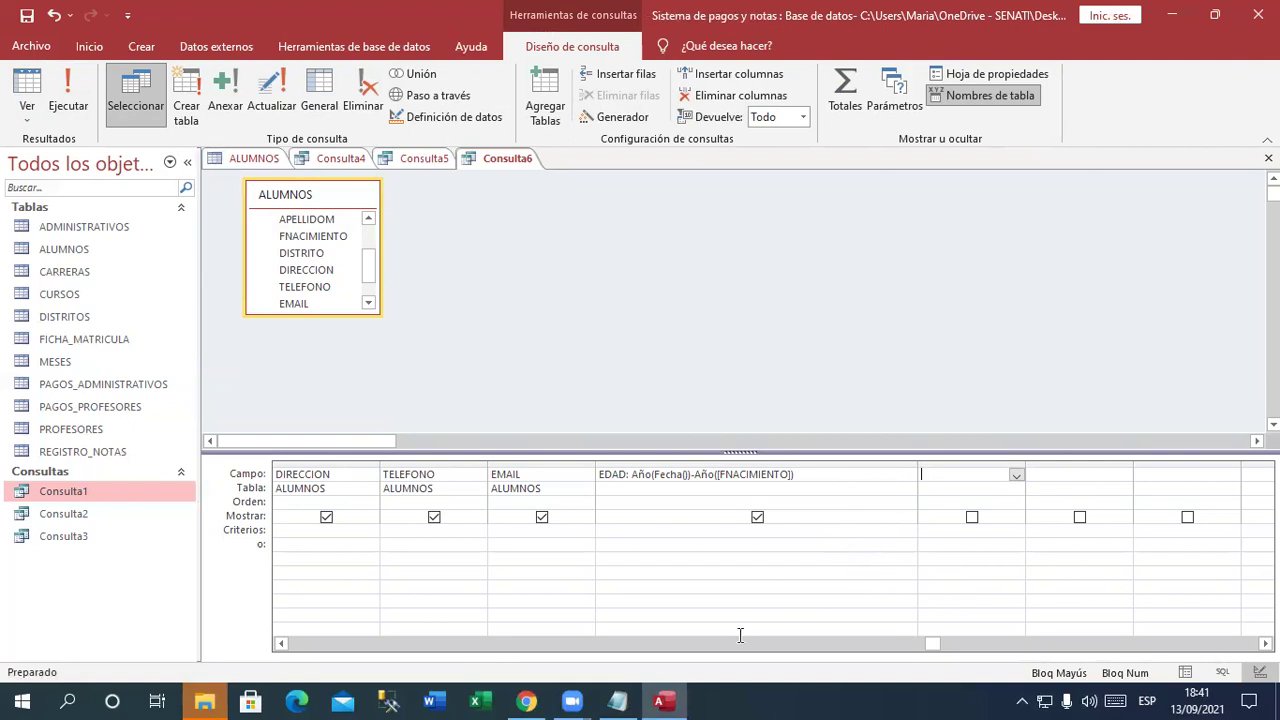
Check the exercise list in Notepad, and view the ALUMNOS table's records in Access
click(628, 700)
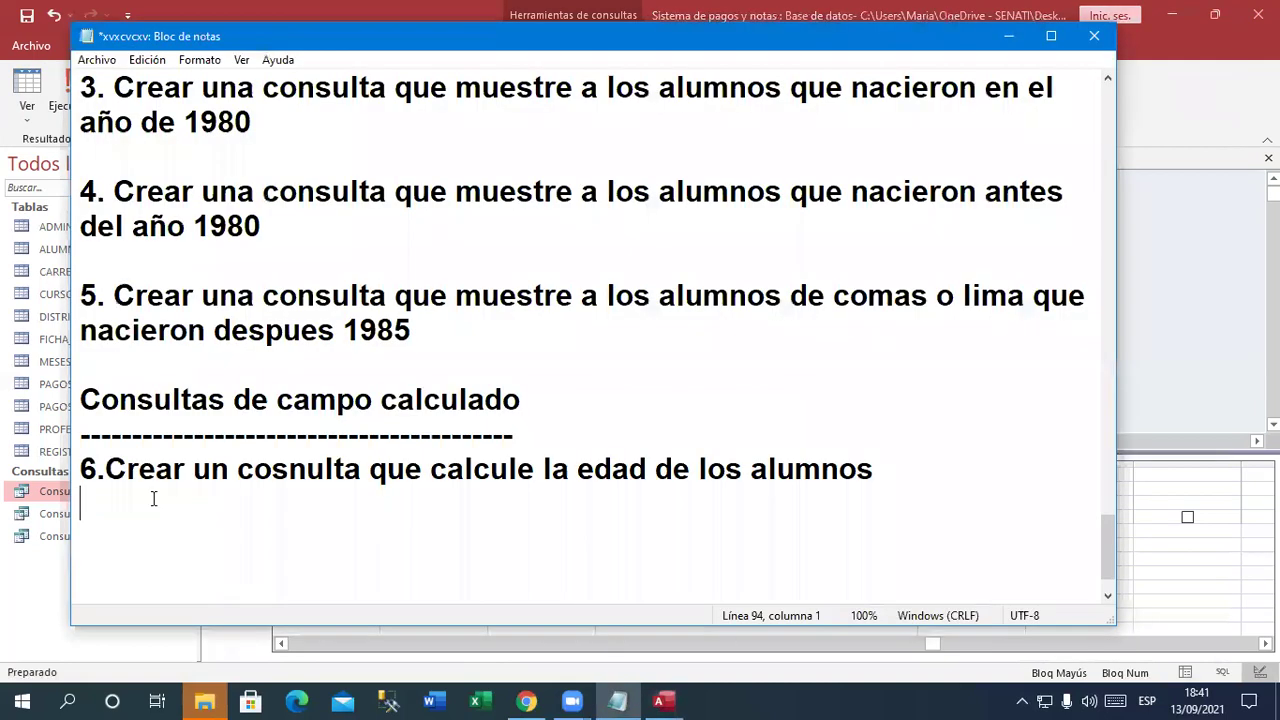
key(alt+Tab)
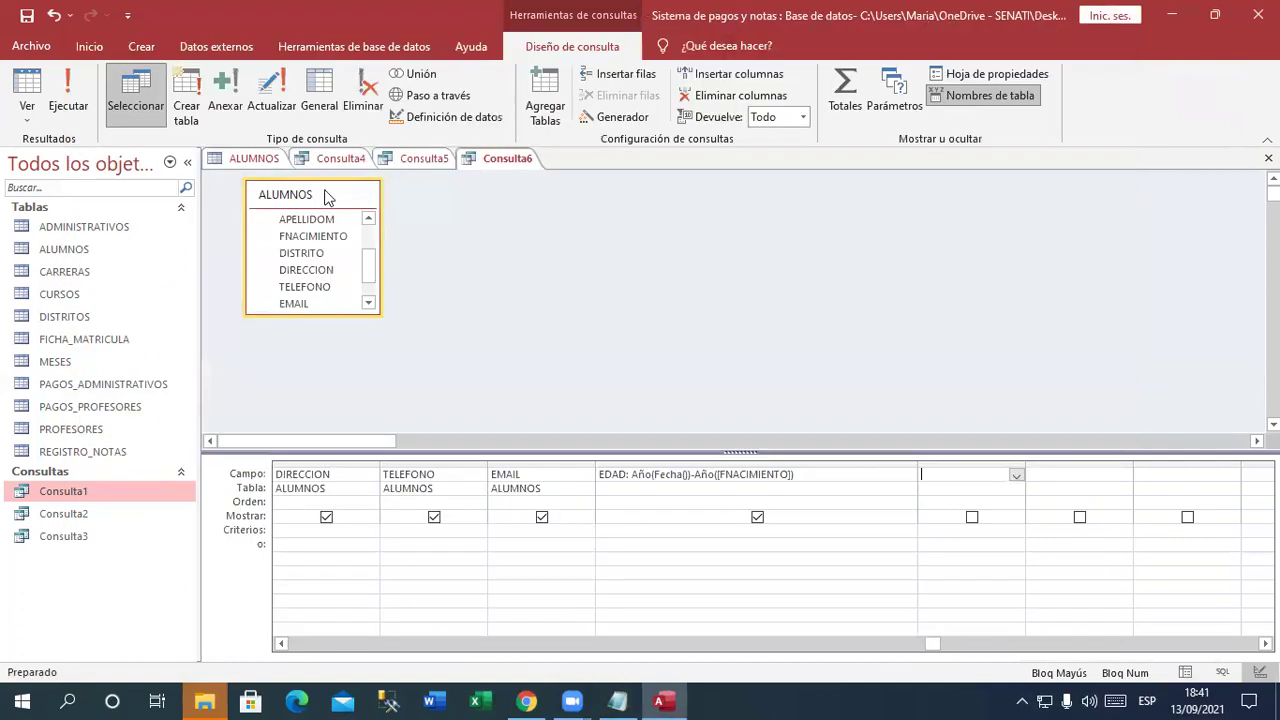
click(257, 160)
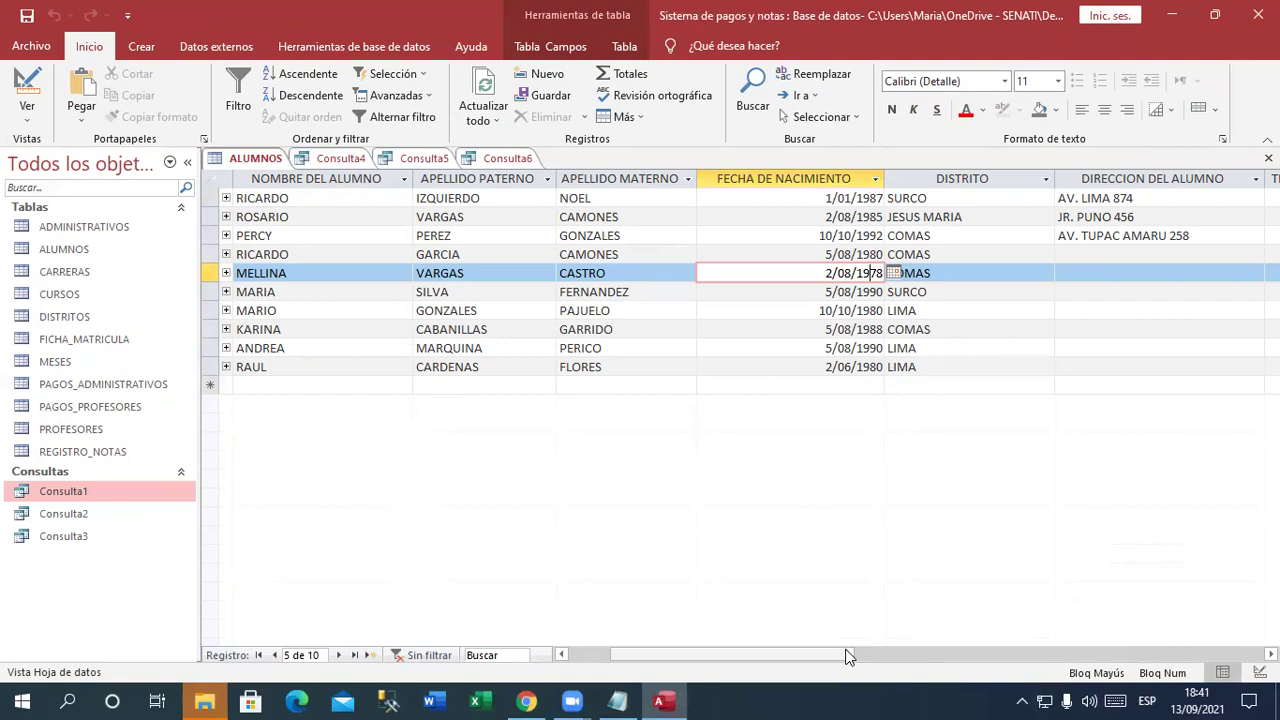
Switch to Notepad and write exercise 7: "7. Crear una consulta que muestre todo junto los nombres y apellidos"
click(615, 700)
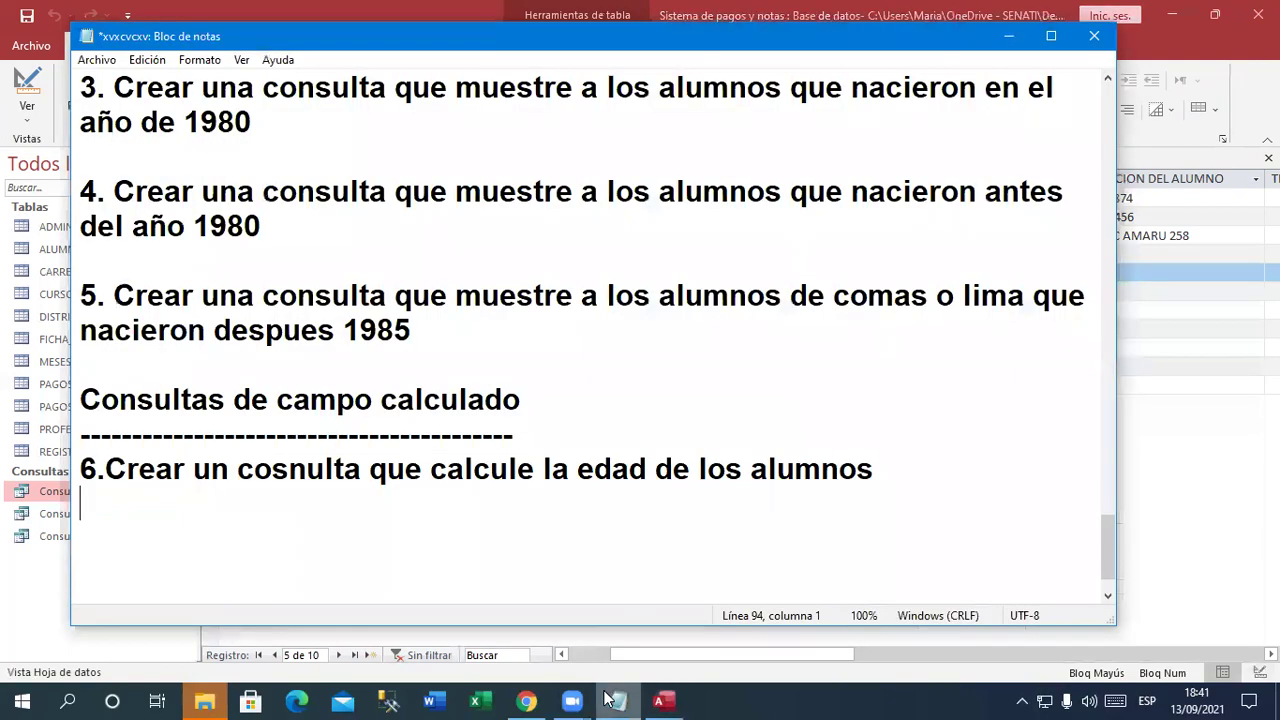
text(7. cREAR)
key(BackSpace)
key(BackSpace)
key(BackSpace)
key(BackSpace)
key(BackSpace)
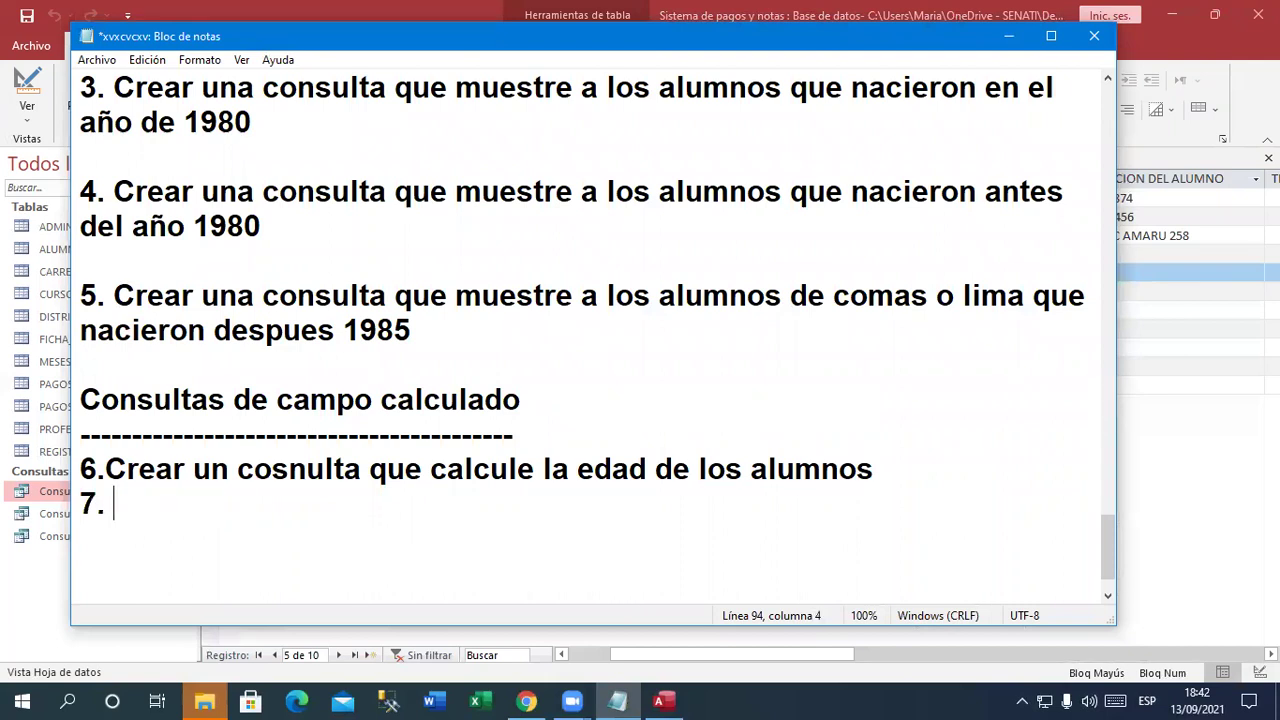
text(Crear una consul)
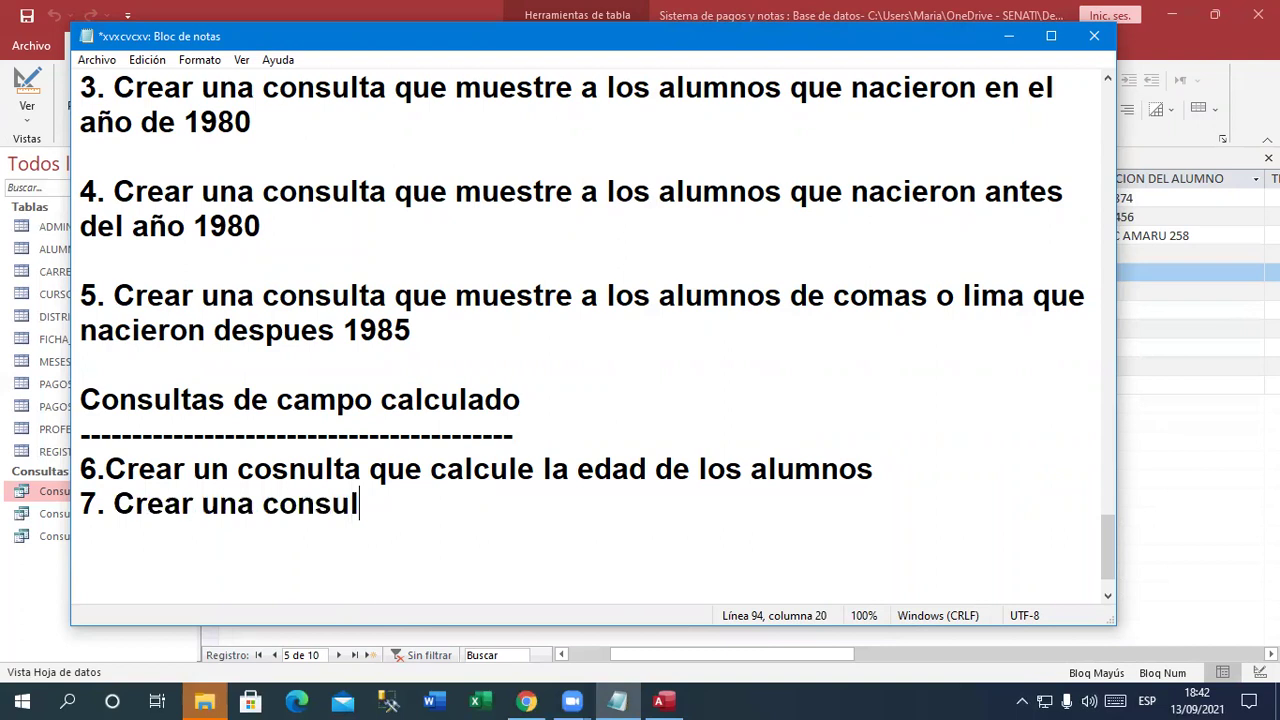
text(ta que muestre )
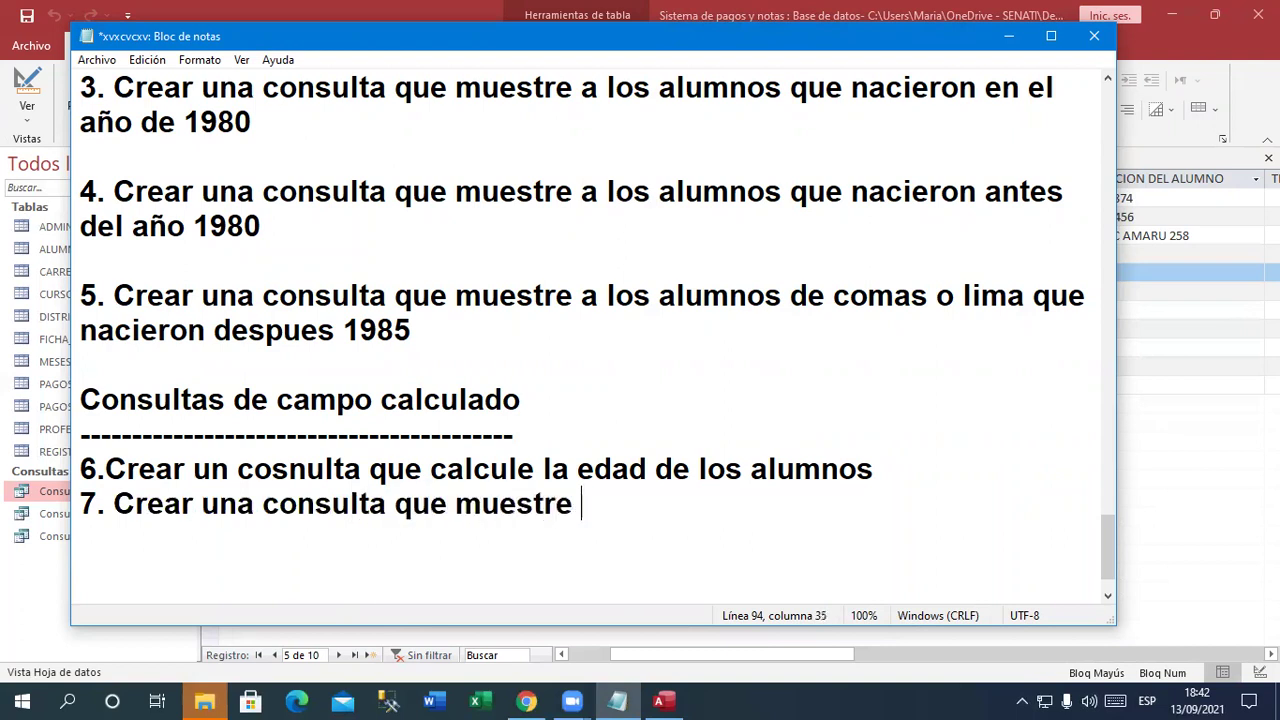
text(todo junto)
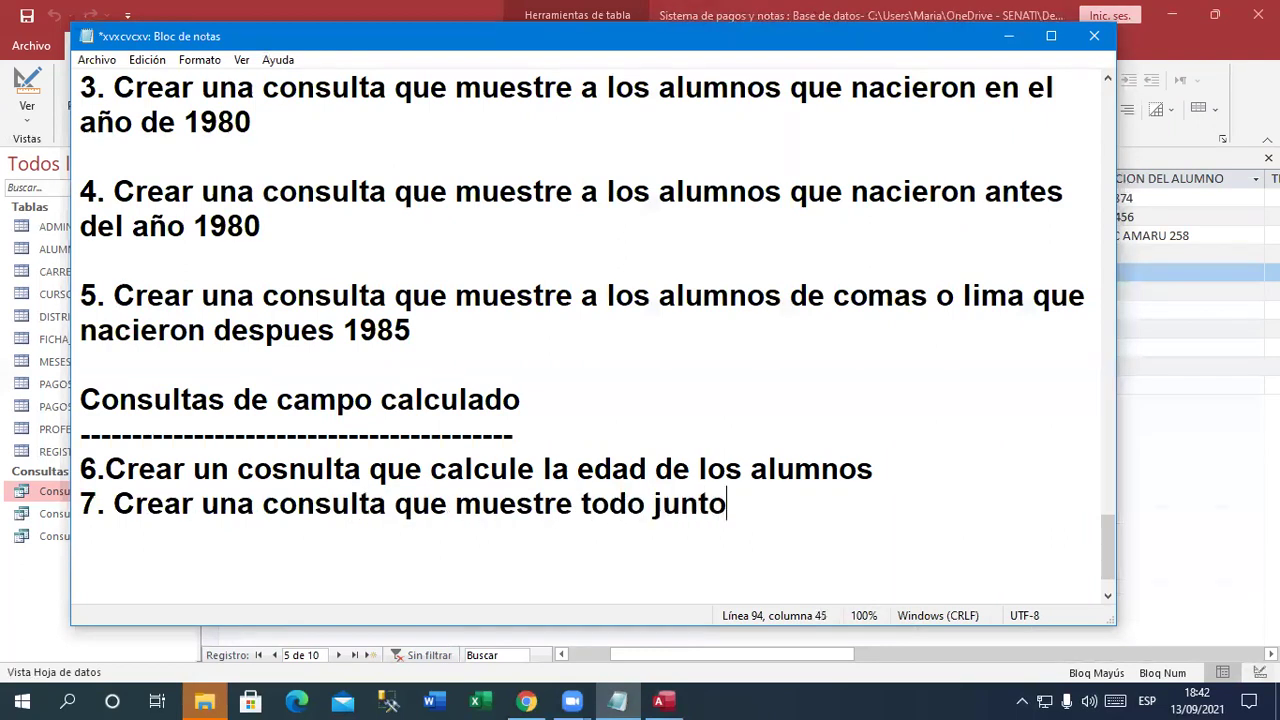
text( los nomb)
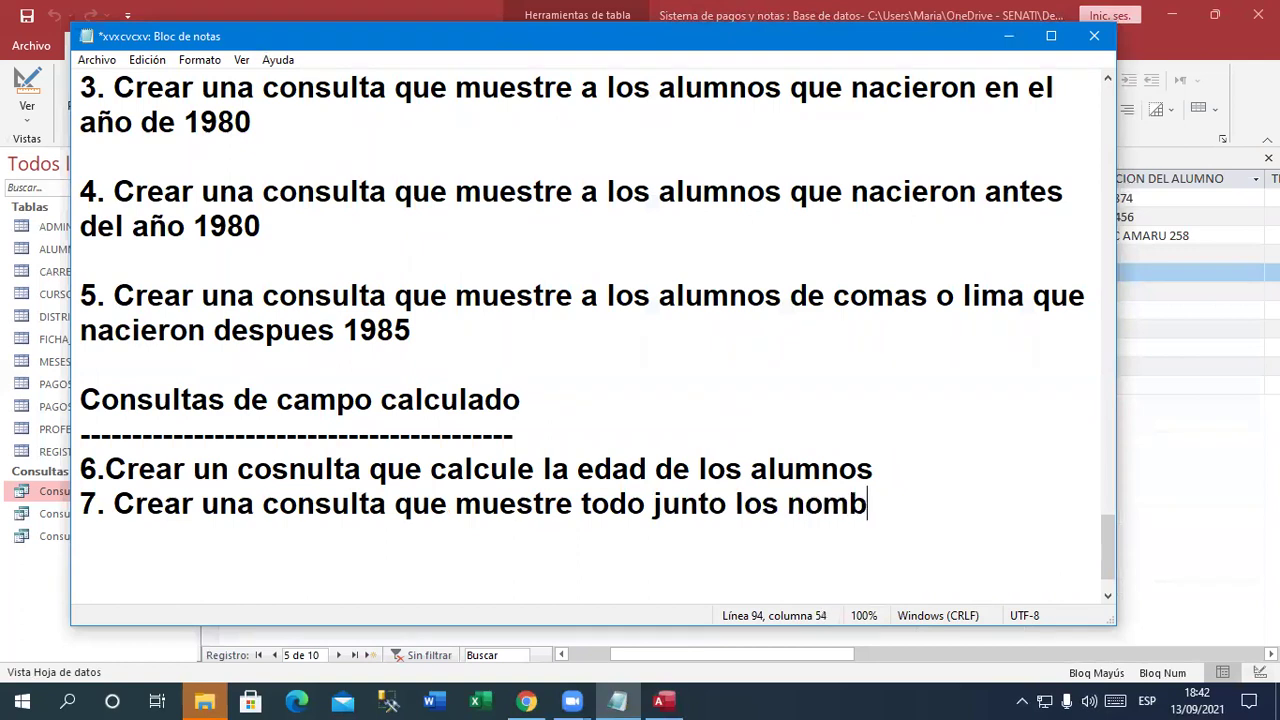
text(res y apellidos)
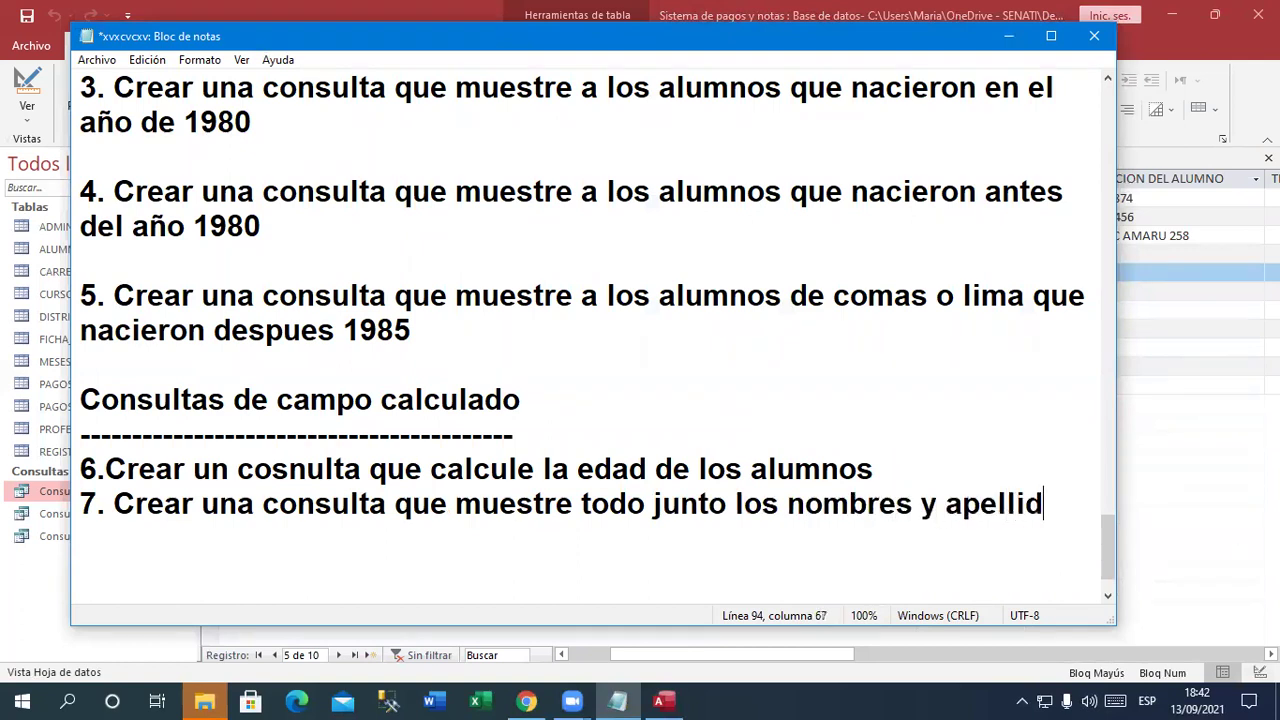